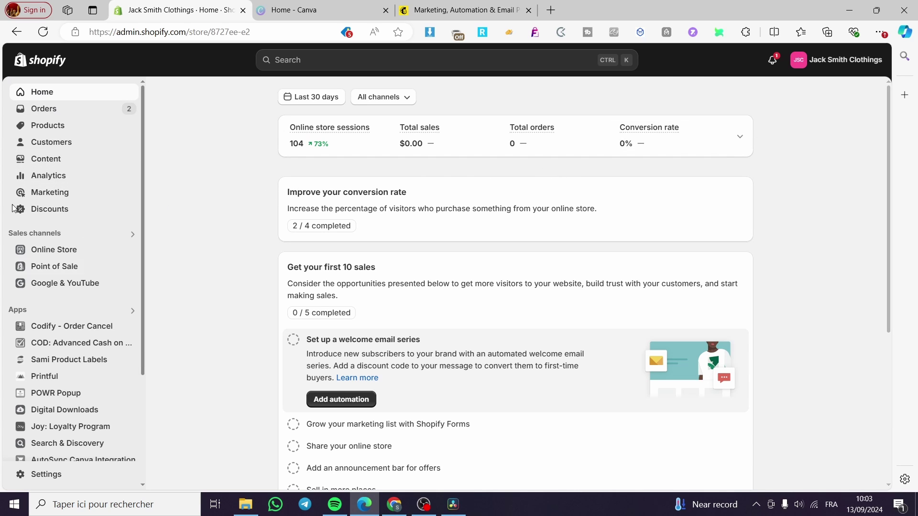
- Start adding a new product to the store and title it "shirt"
click(70, 254)
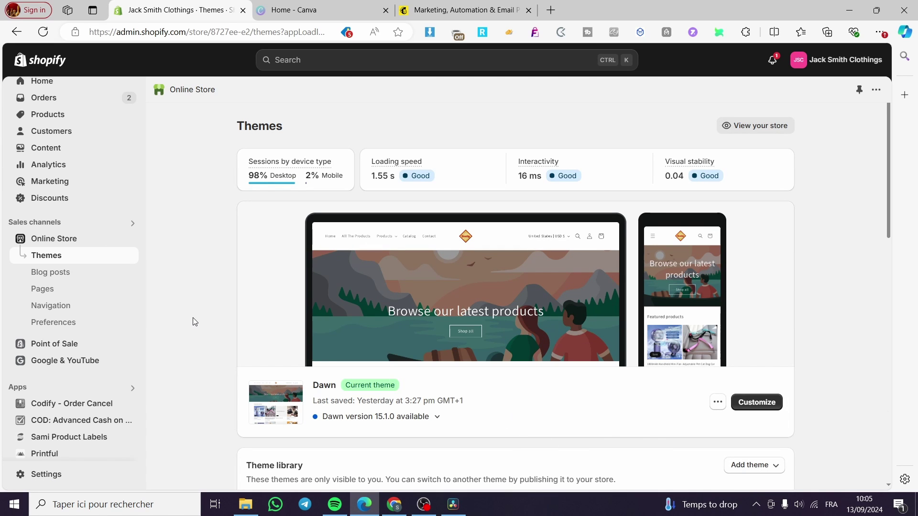
scroll(48, 268, up, 1)
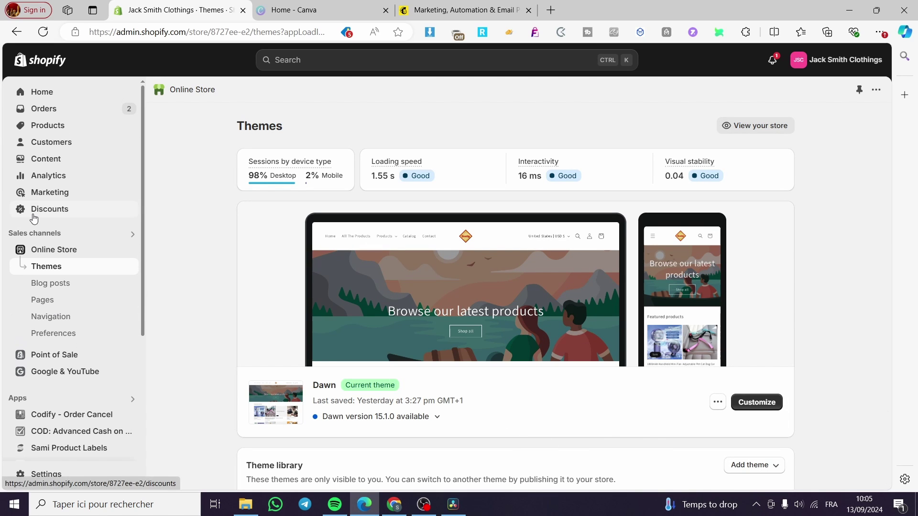
click(54, 126)
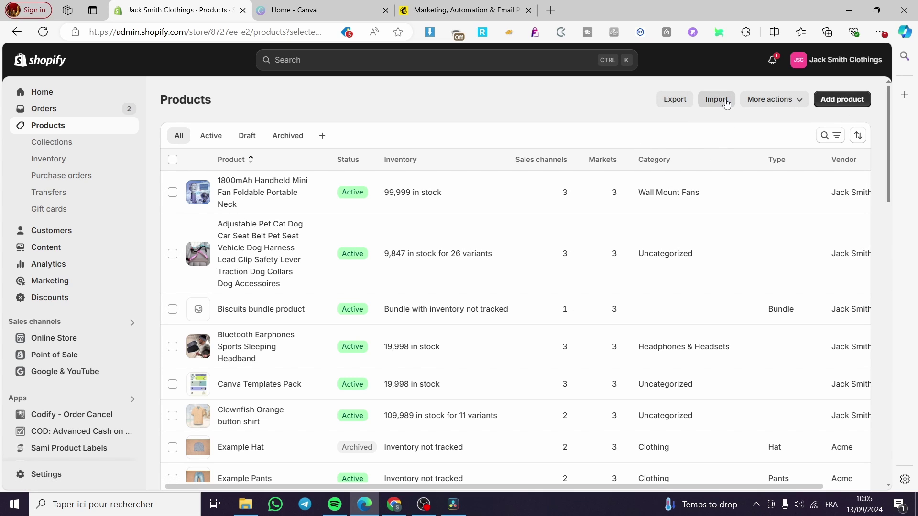
click(840, 101)
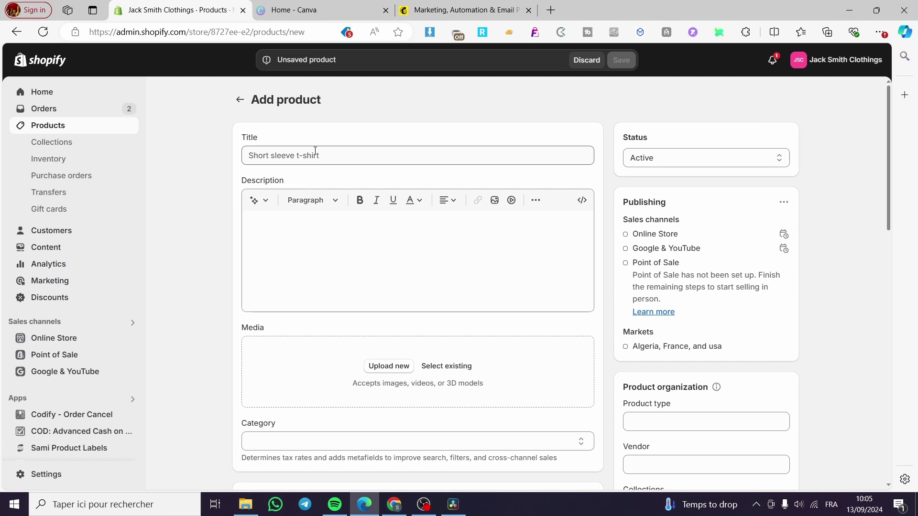
click(353, 157)
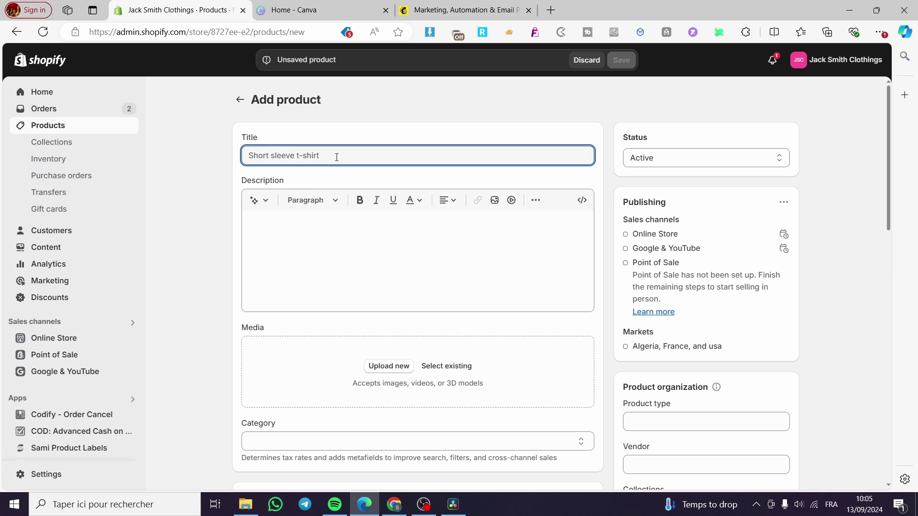
text(shirt)
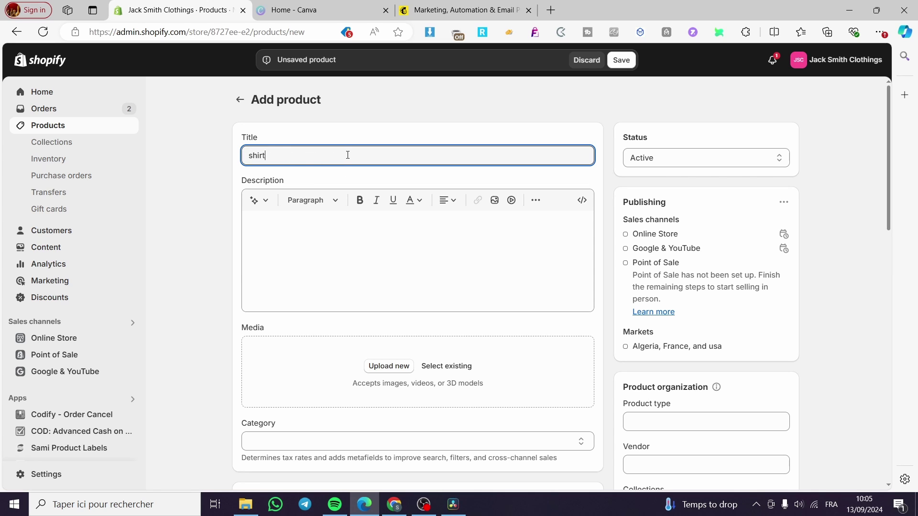
- Look over the new product's description, media and suggested category fields
click(325, 256)
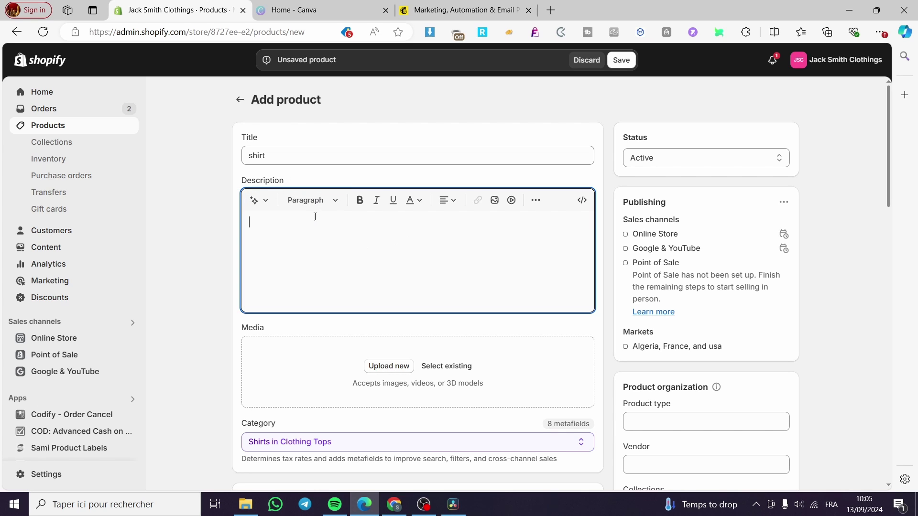
scroll(383, 252, down, 2)
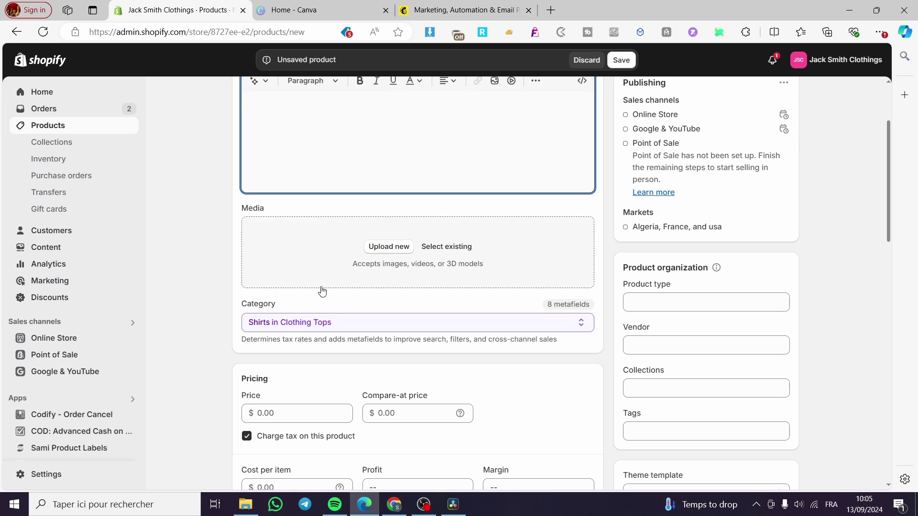
scroll(322, 291, down, 2)
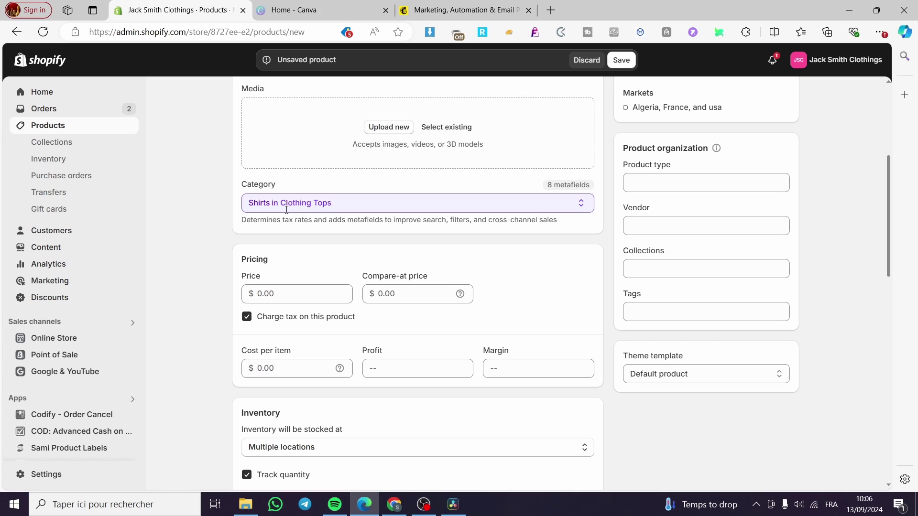
click(365, 203)
click(367, 186)
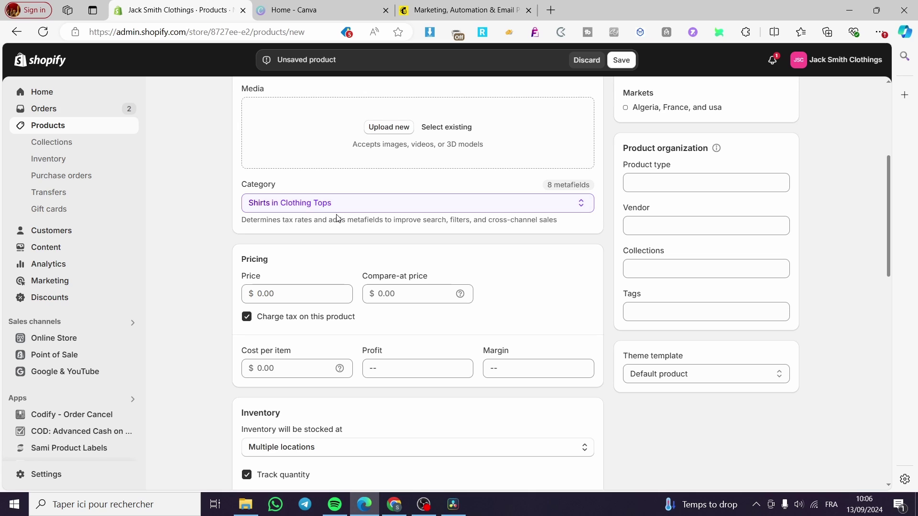
- Set the shirt product's price to $10.00
scroll(297, 263, down, 1)
click(293, 231)
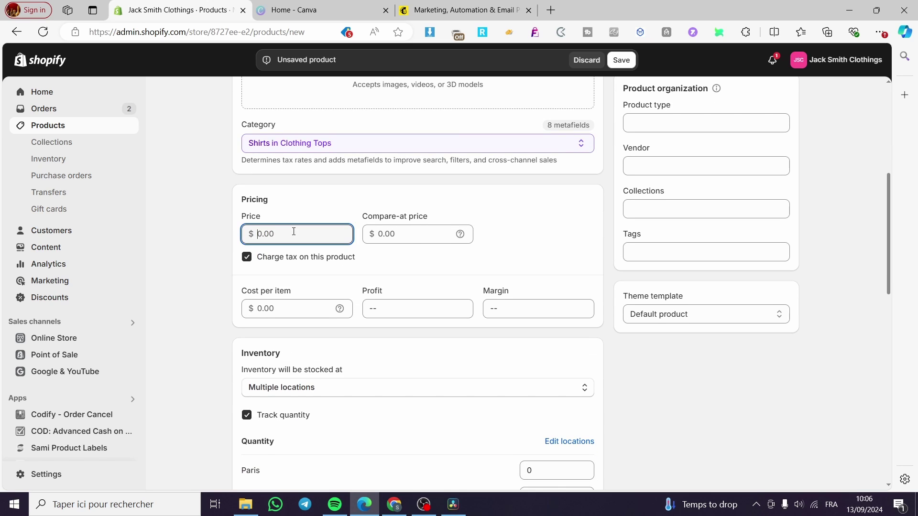
text(10)
click(336, 215)
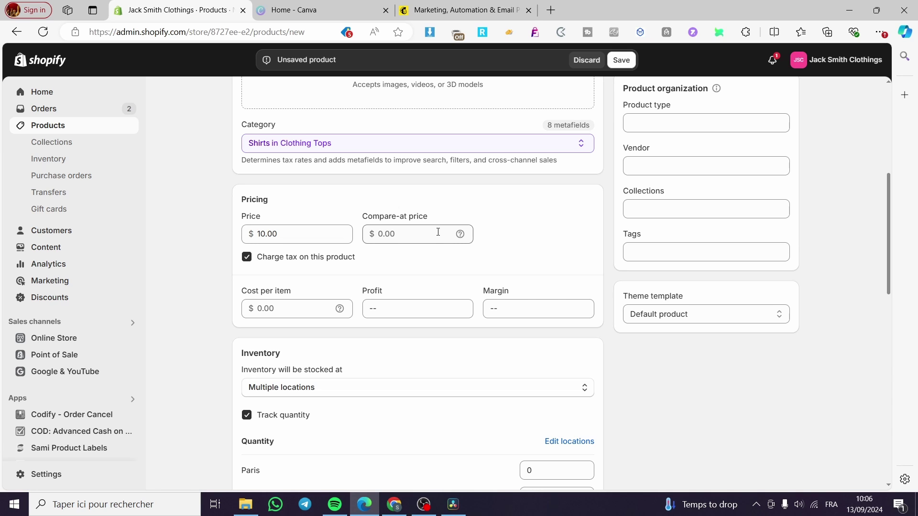
- Set the inventory quantity to 999 for both the Paris and Shop location stock locations
scroll(438, 232, down, 4)
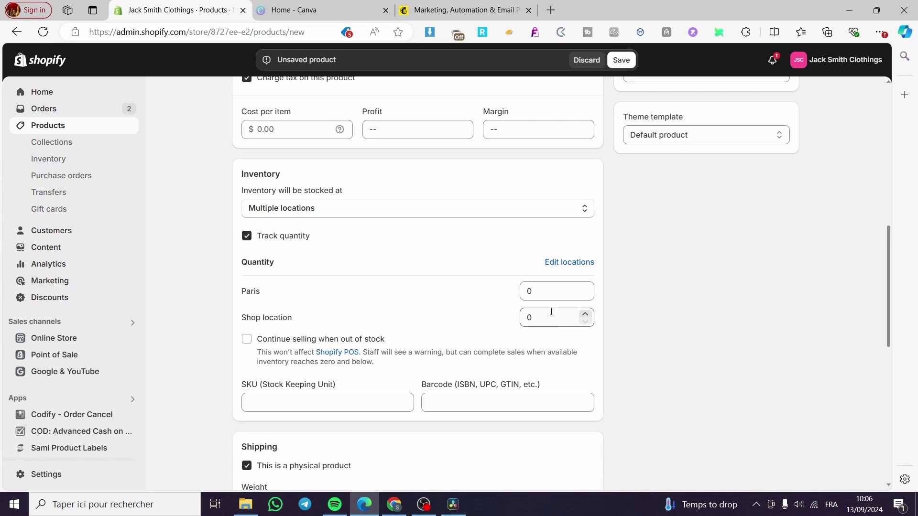
click(531, 293)
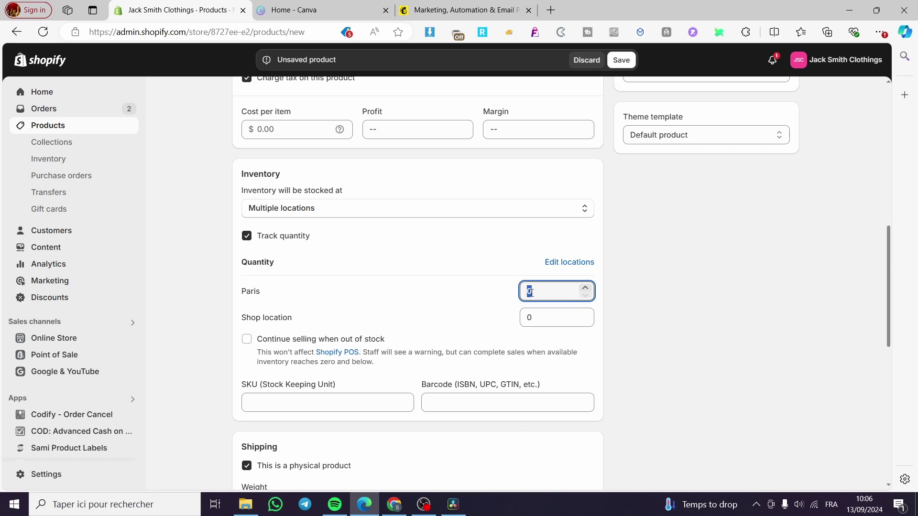
text(999)
click(532, 317)
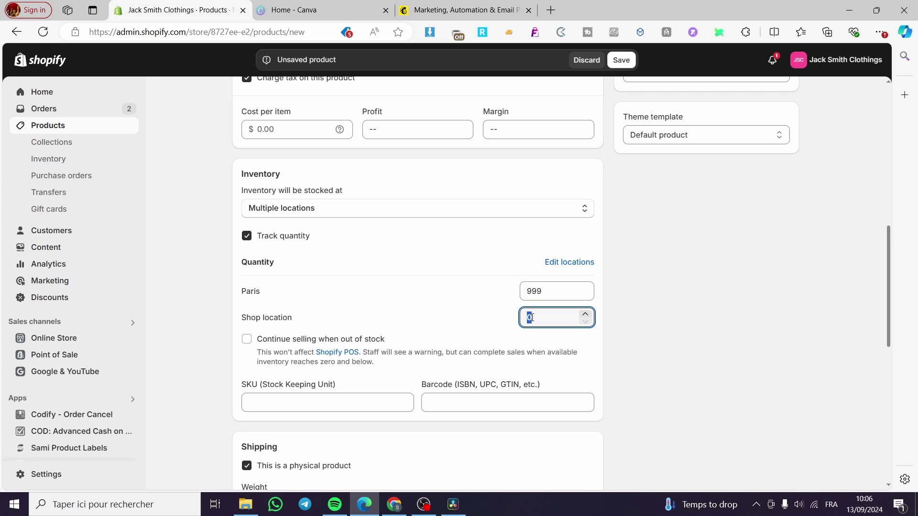
text(999)
click(617, 320)
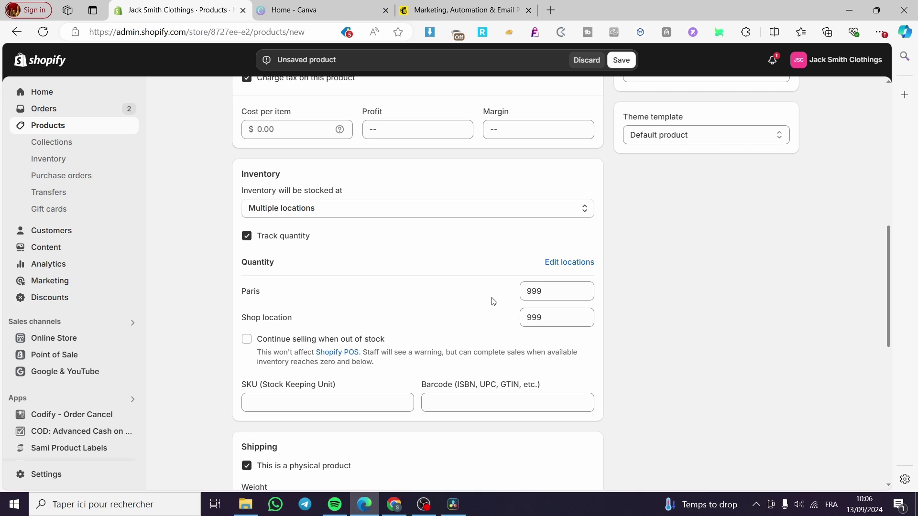
- Set the product's shipping weight to 0.2 kg and save the new product
scroll(441, 298, down, 5)
click(280, 266)
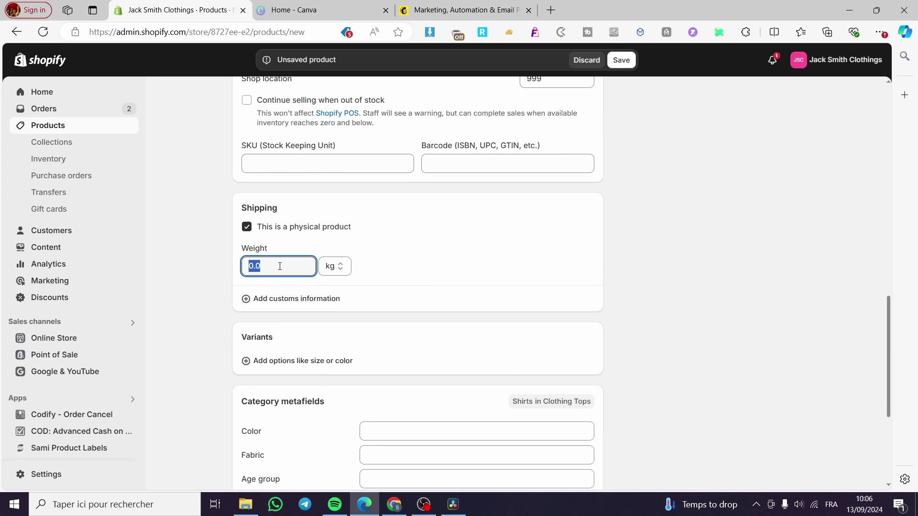
text(021)
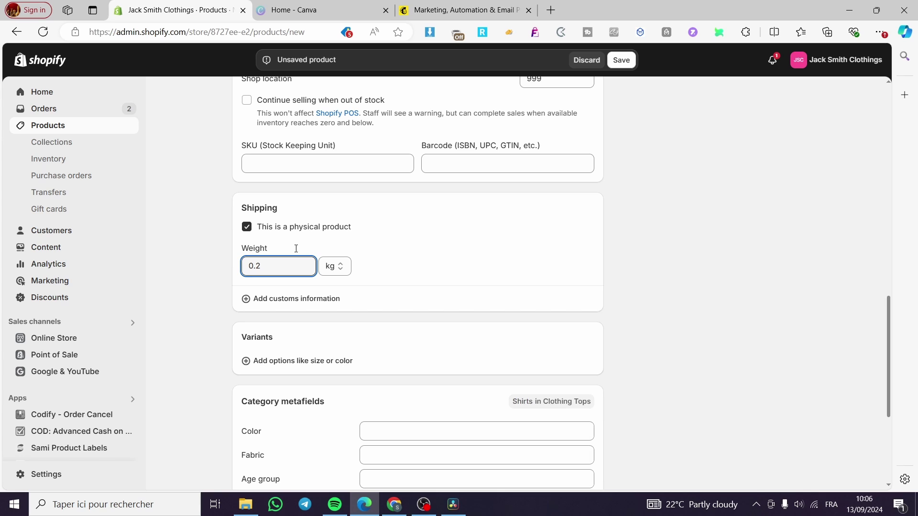
click(792, 286)
scroll(293, 332, down, 1)
scroll(303, 258, down, 3)
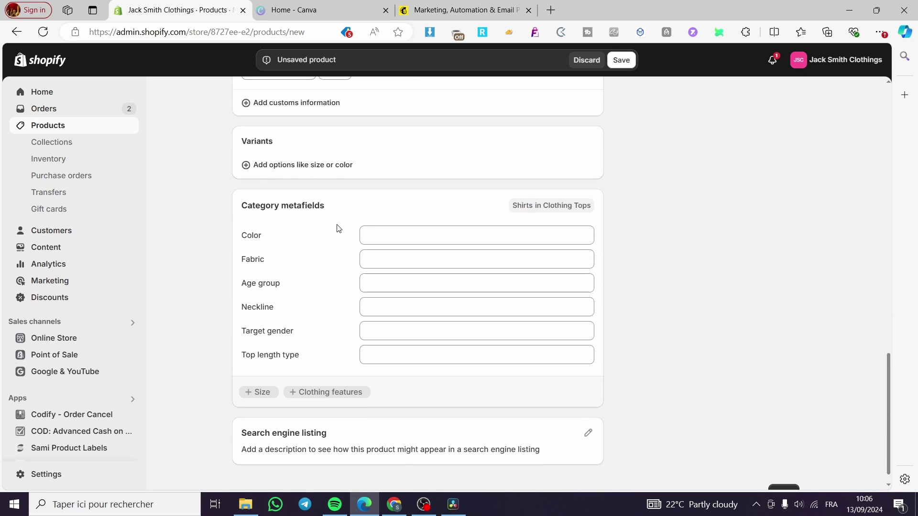
scroll(464, 220, up, 8)
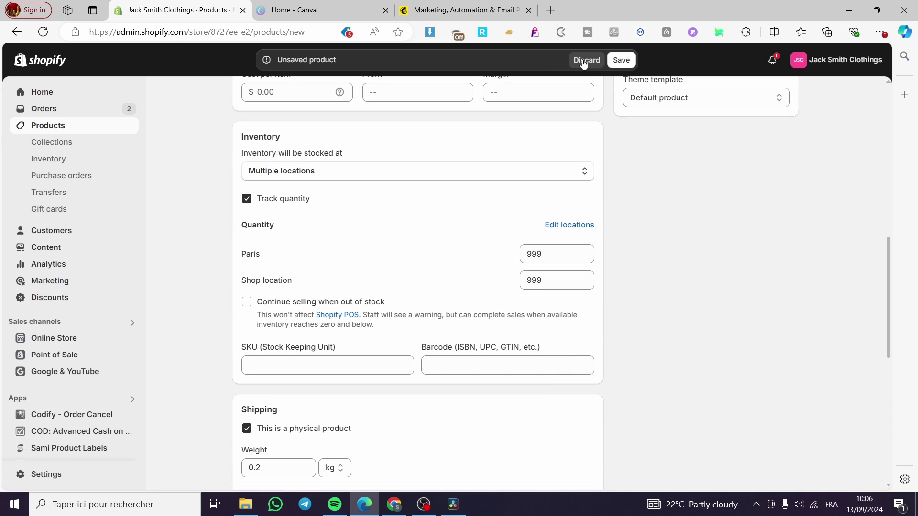
click(617, 61)
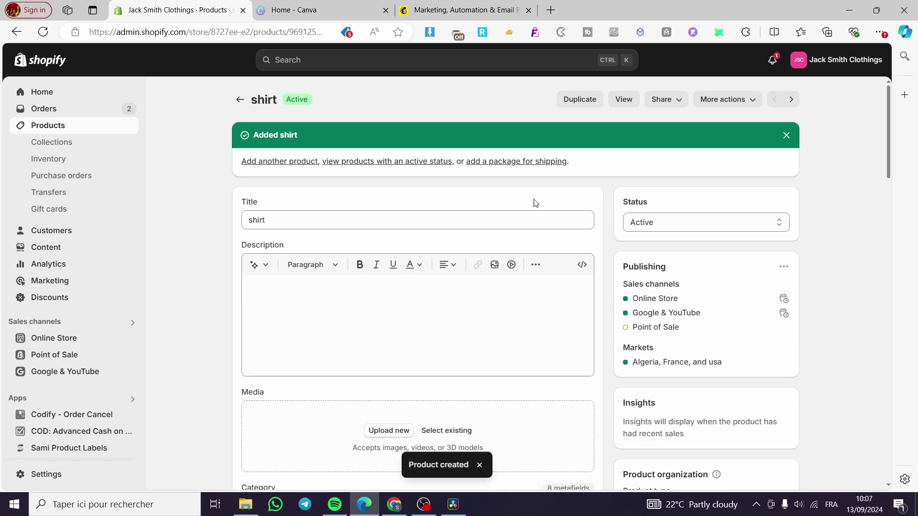
- Go to the full product list and look for the new shirt product
click(46, 132)
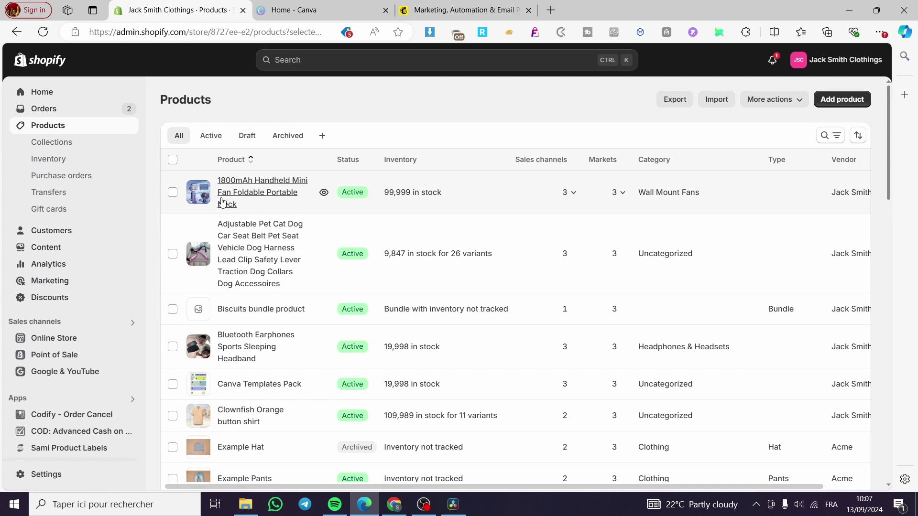
scroll(244, 191, down, 12)
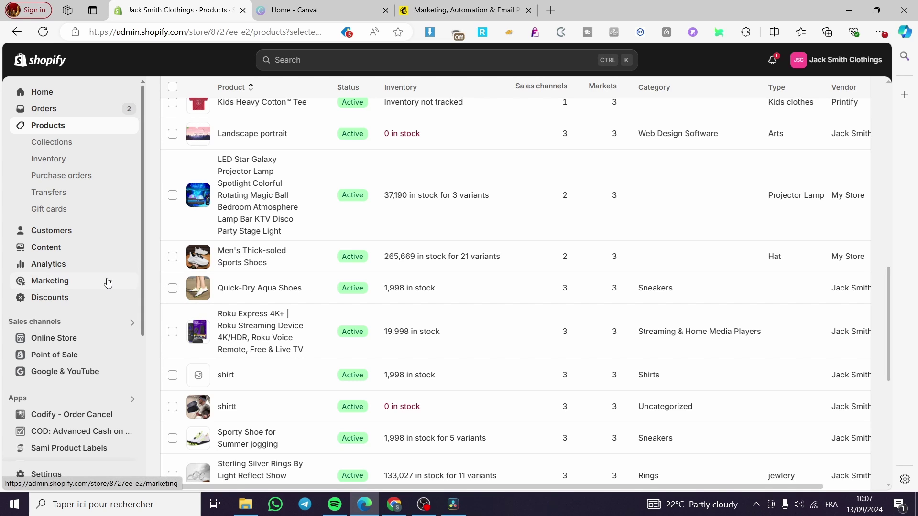
- Open the online store's current Dawn theme in the theme editor and reload the page
click(43, 337)
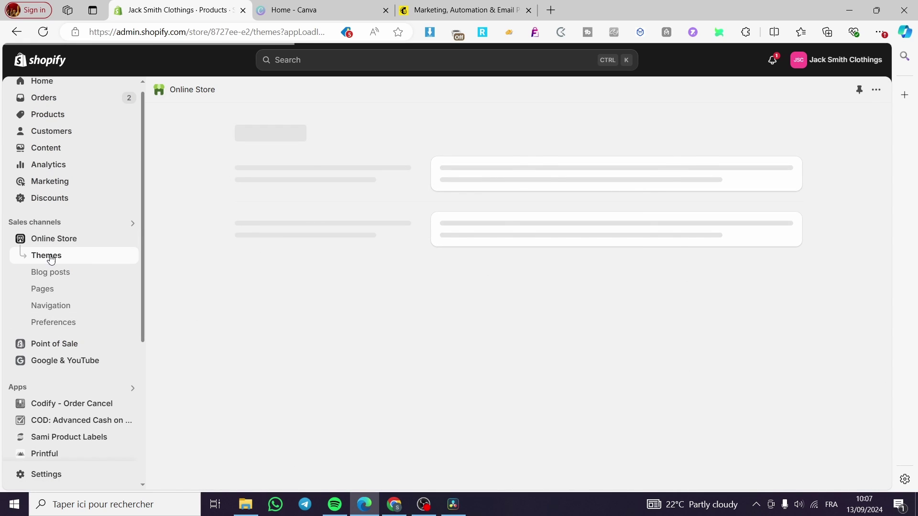
scroll(274, 303, down, 2)
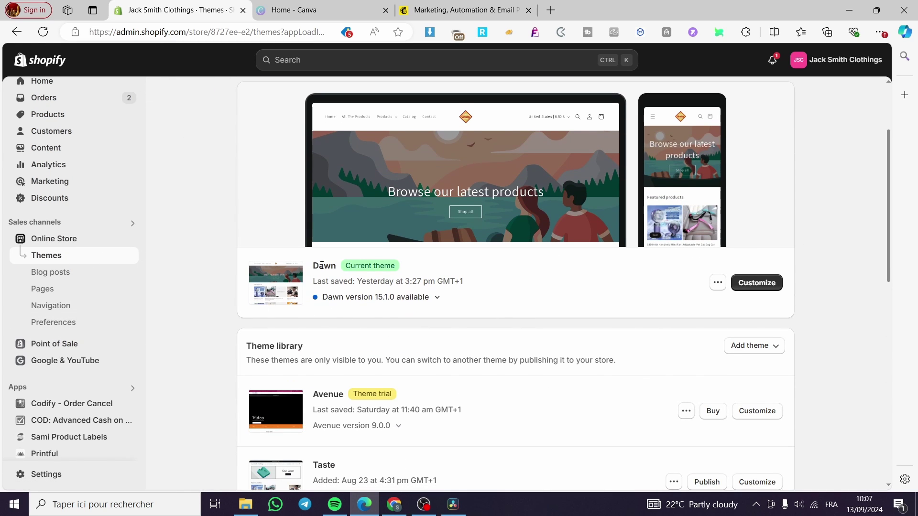
drag(335, 266, 301, 268)
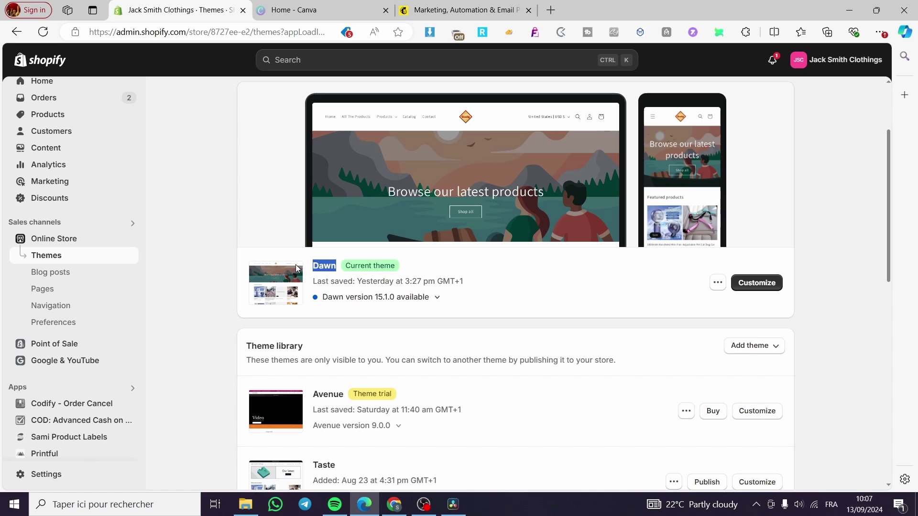
click(428, 271)
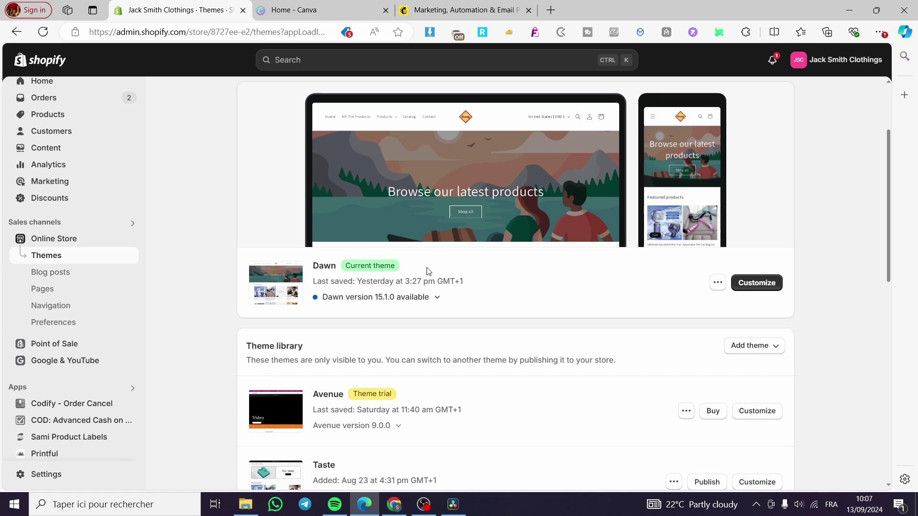
click(747, 281)
right_click(747, 281)
click(775, 251)
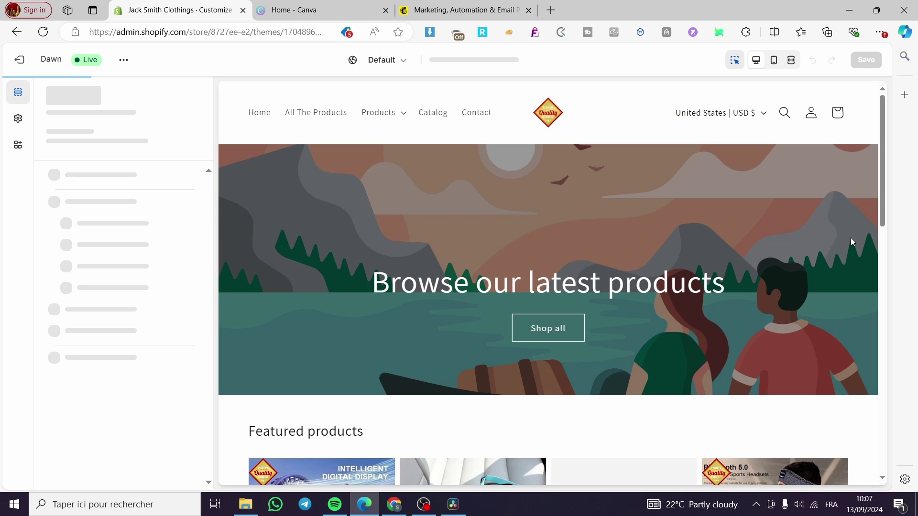
scroll(506, 283, down, 1)
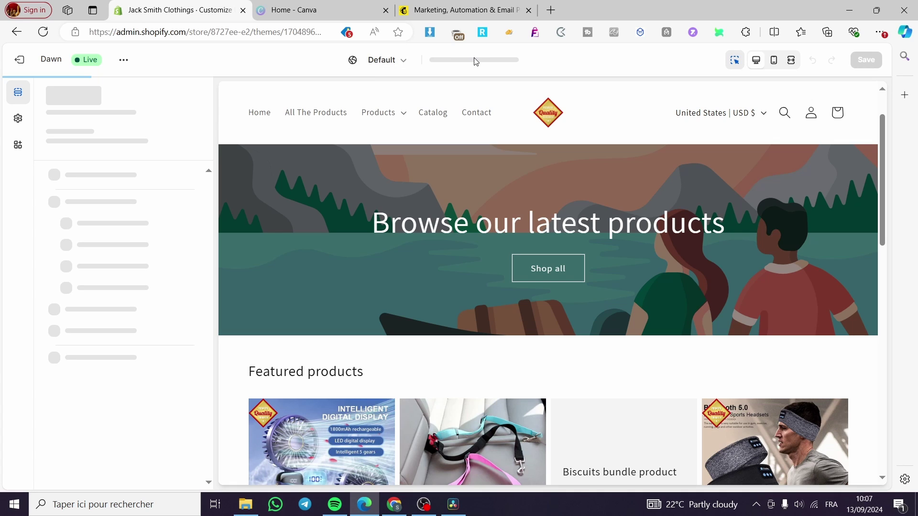
click(43, 32)
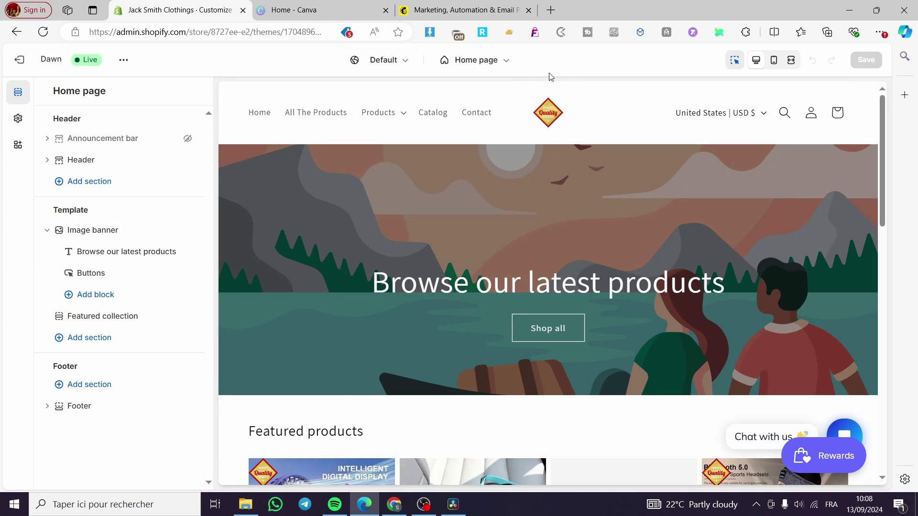
- Switch the theme editor from the home page to the Default product template
click(506, 59)
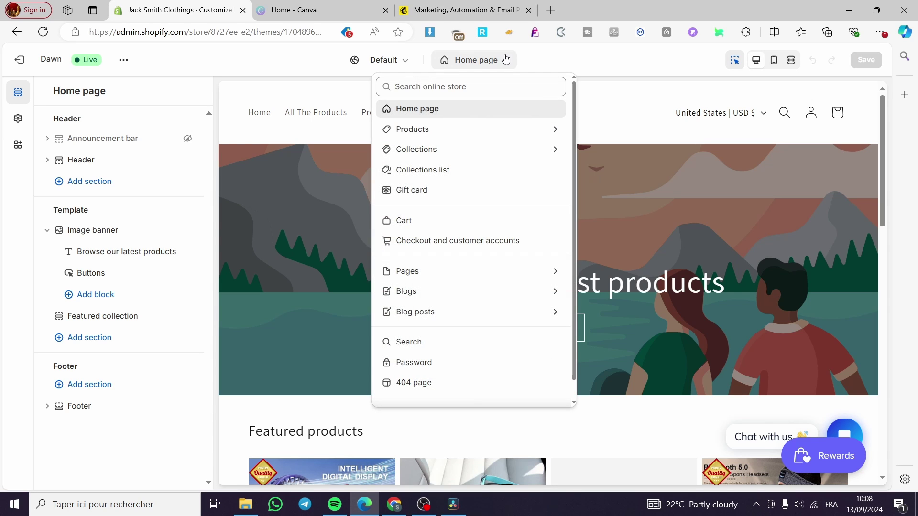
right_click(503, 58)
click(477, 60)
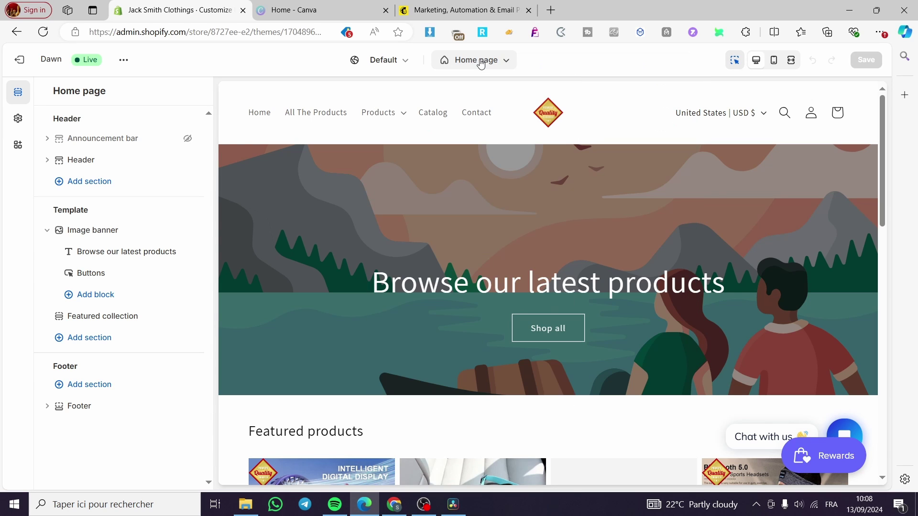
click(477, 59)
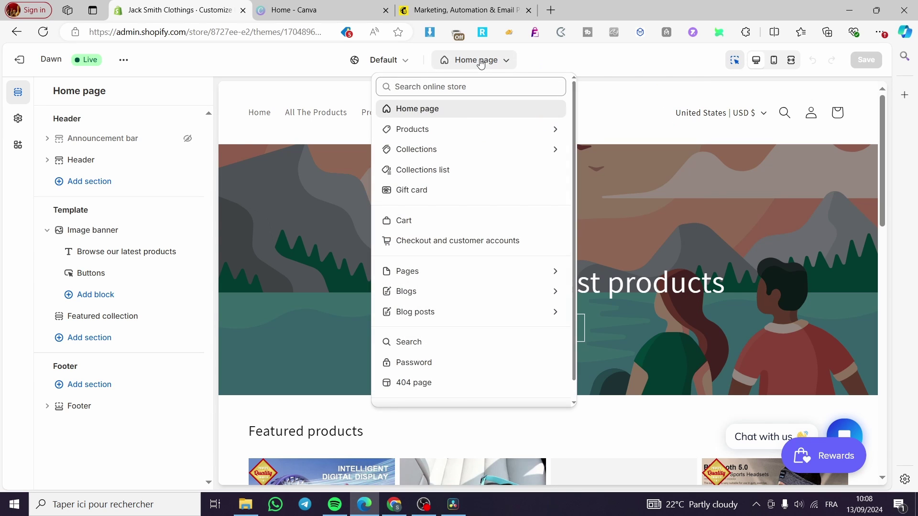
click(454, 128)
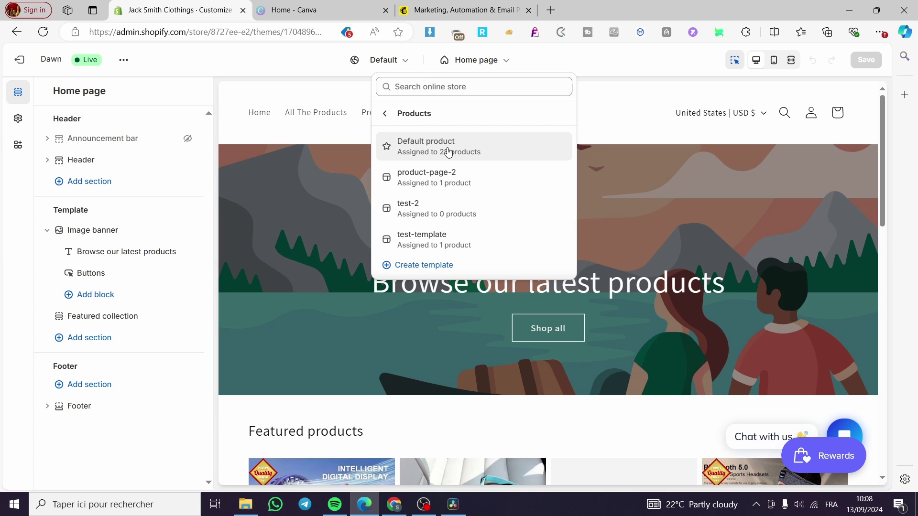
click(483, 151)
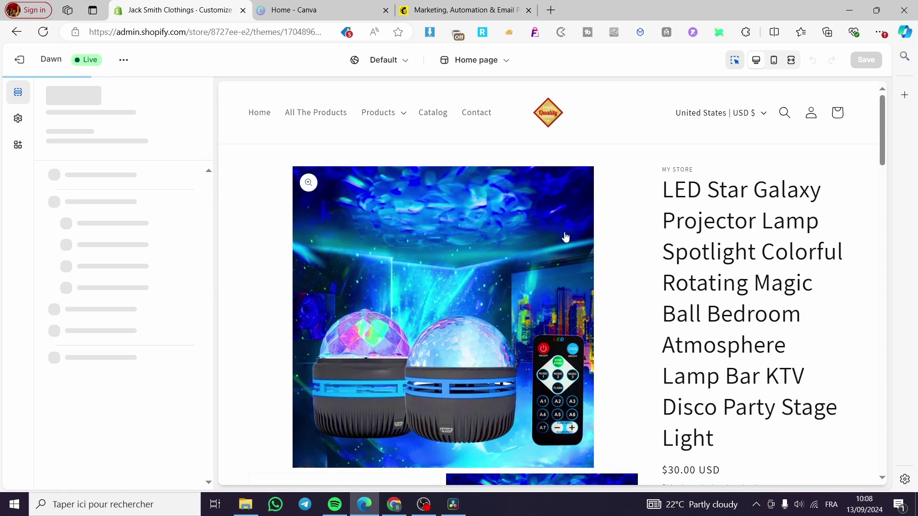
- Preview the Default product template with the [World Premiere]Blackshark watch and look over its product page
scroll(655, 267, down, 5)
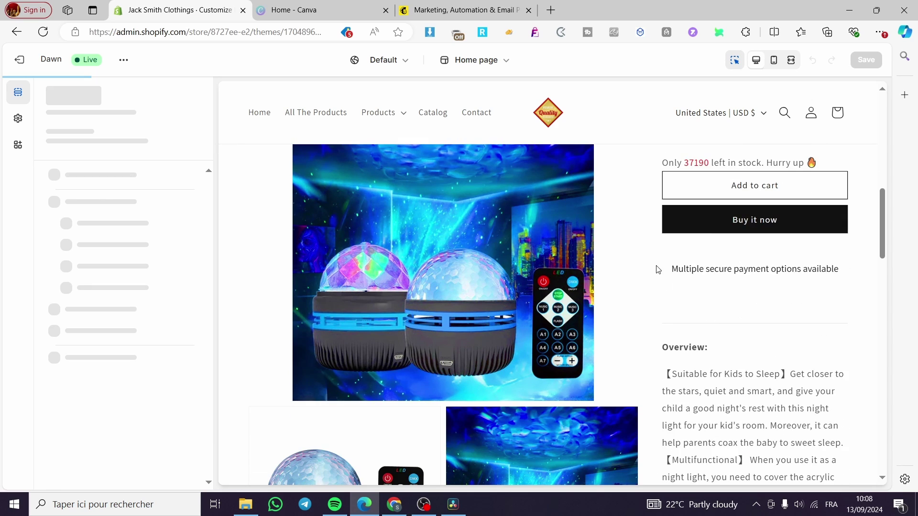
scroll(654, 271, up, 5)
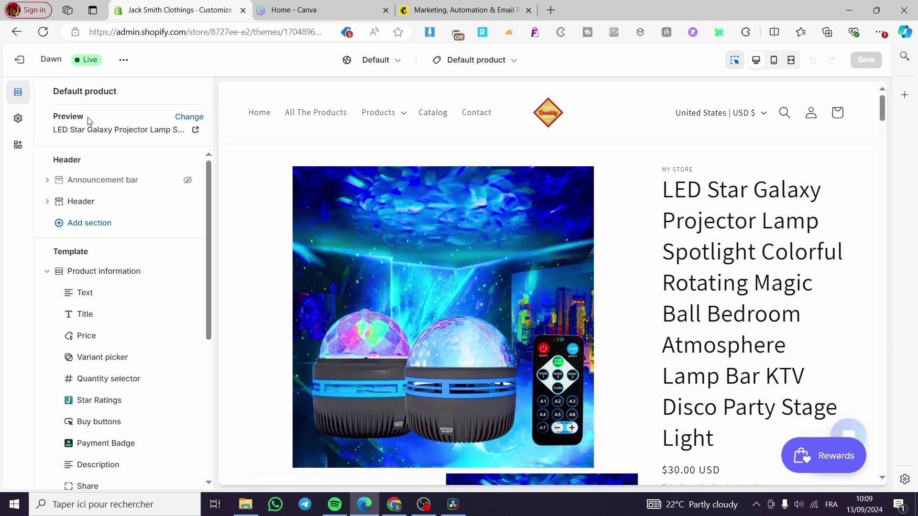
click(189, 117)
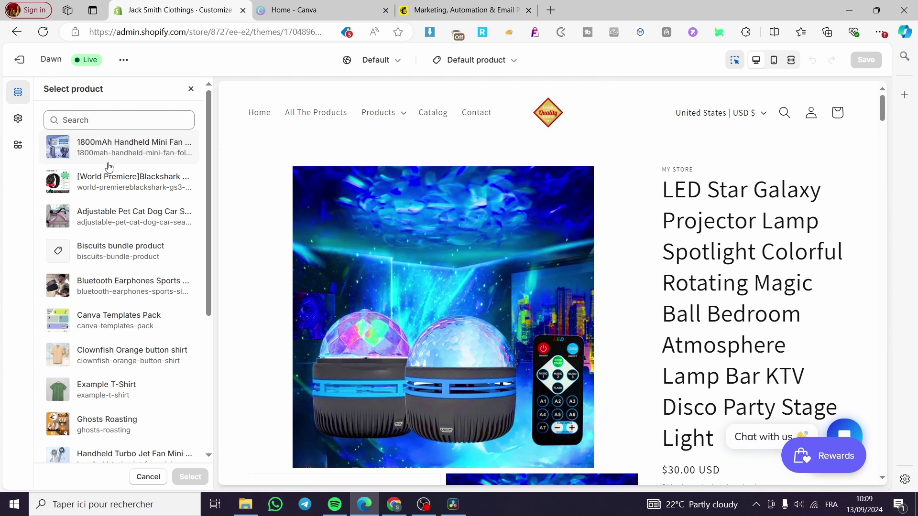
click(127, 192)
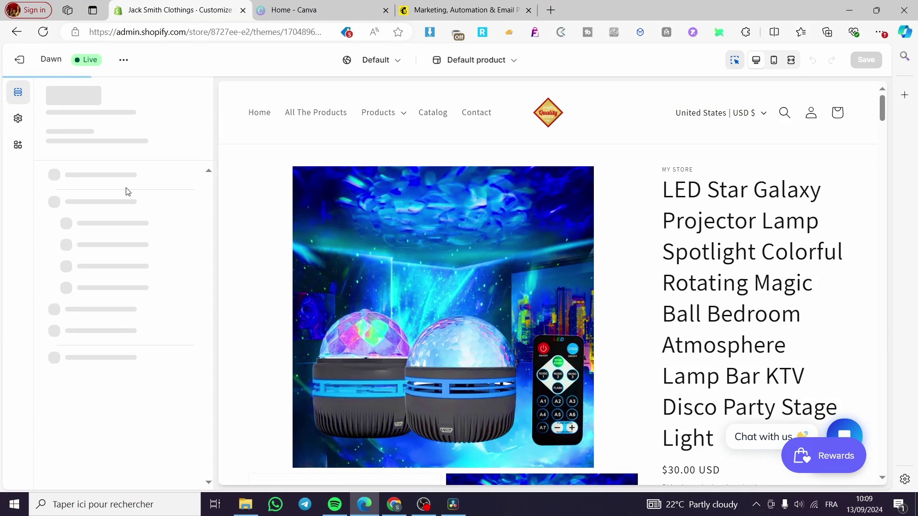
scroll(714, 285, down, 7)
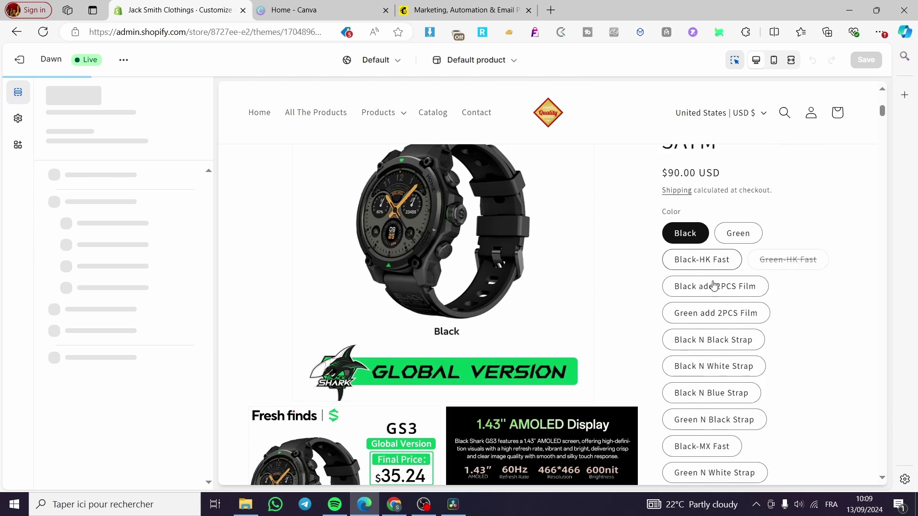
scroll(714, 285, down, 3)
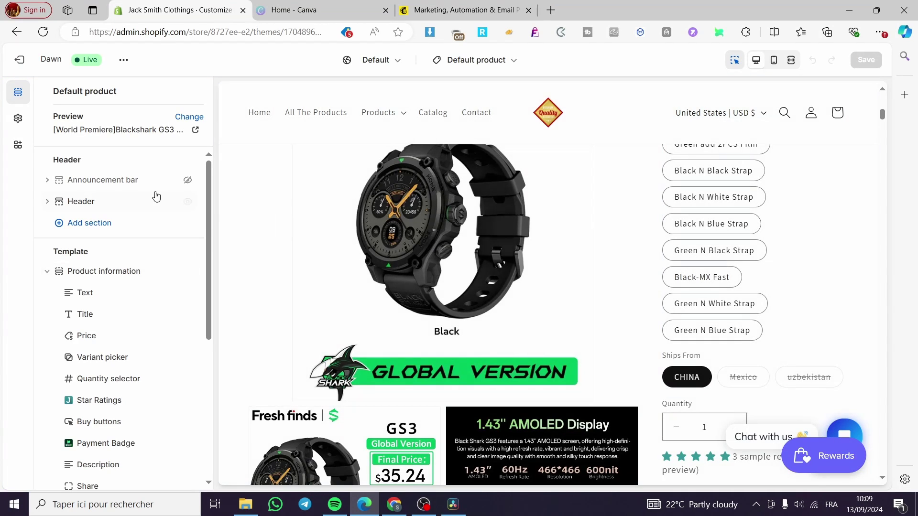
- Change the template's preview product to Kids Heavy Cotton™ Tee
click(187, 116)
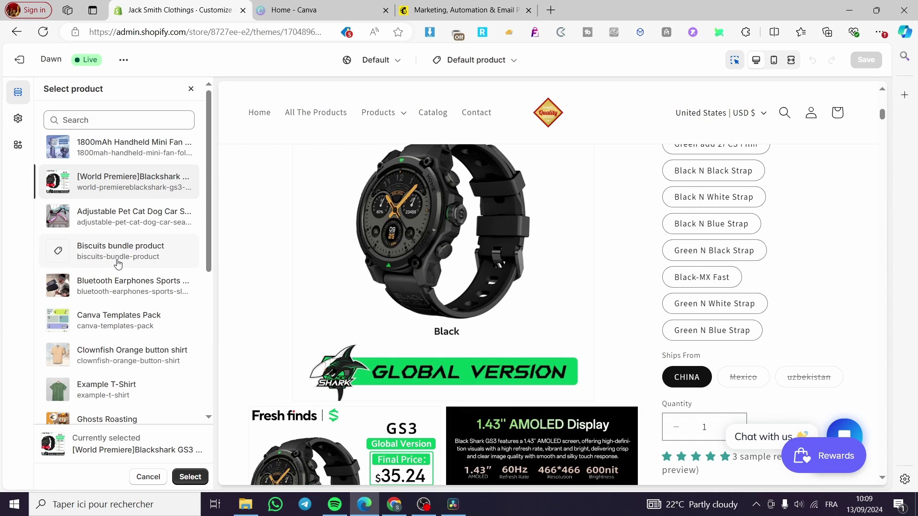
scroll(126, 354, down, 4)
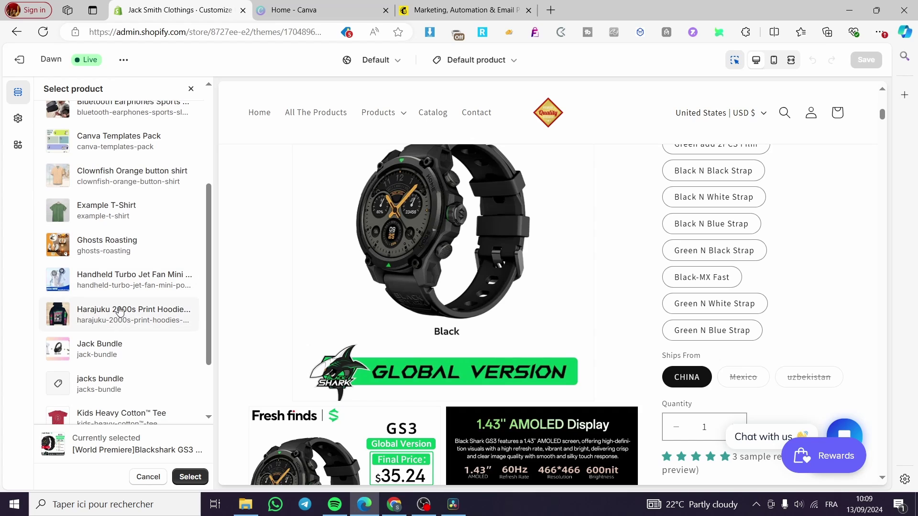
scroll(110, 329, down, 2)
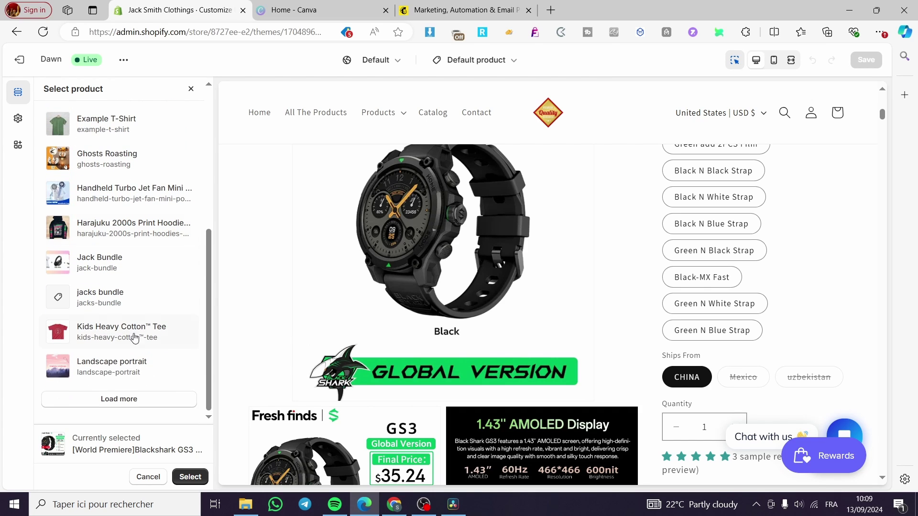
click(114, 332)
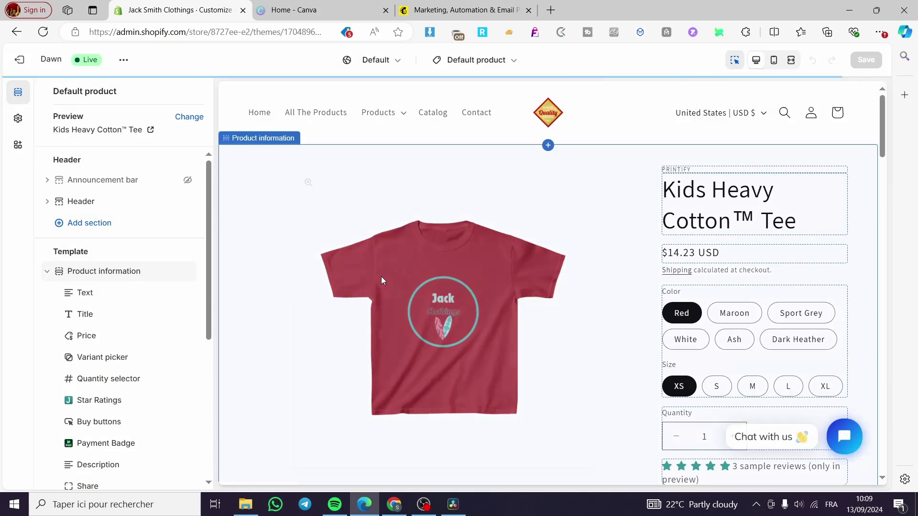
- Examine the tee's product page preview, covering its images, variants, description, customer reviews, related products and email signup
scroll(767, 296, down, 5)
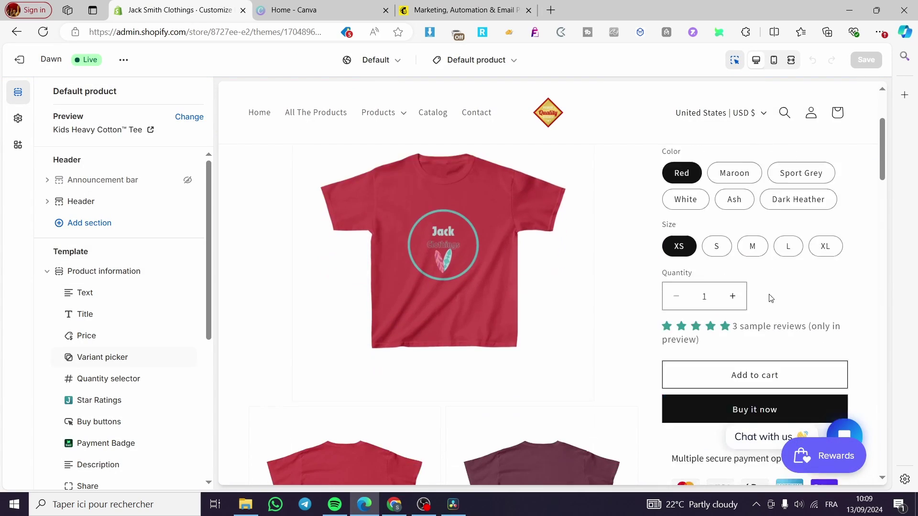
scroll(765, 296, down, 15)
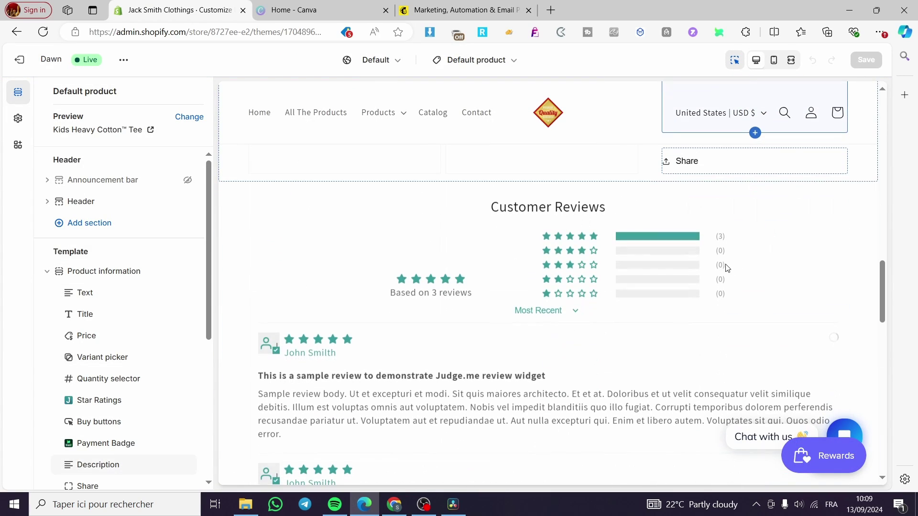
scroll(656, 252, down, 3)
scroll(424, 287, up, 15)
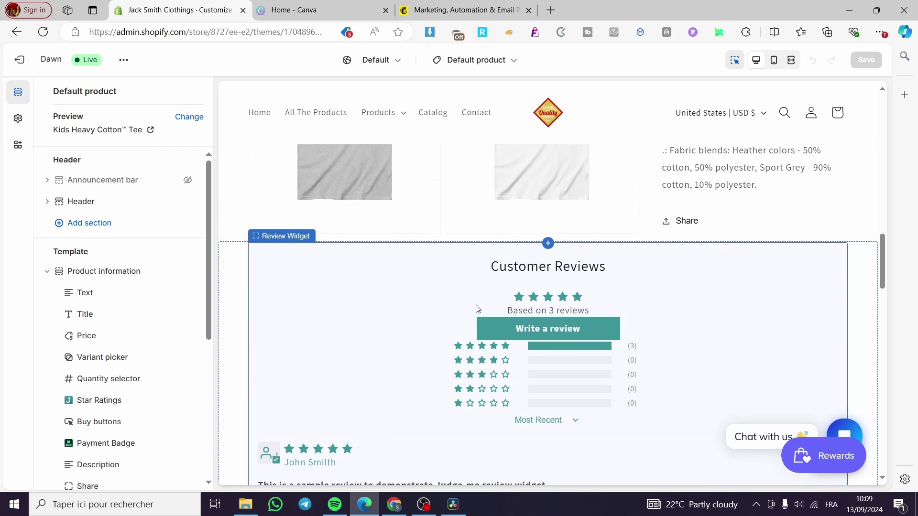
scroll(473, 307, up, 6)
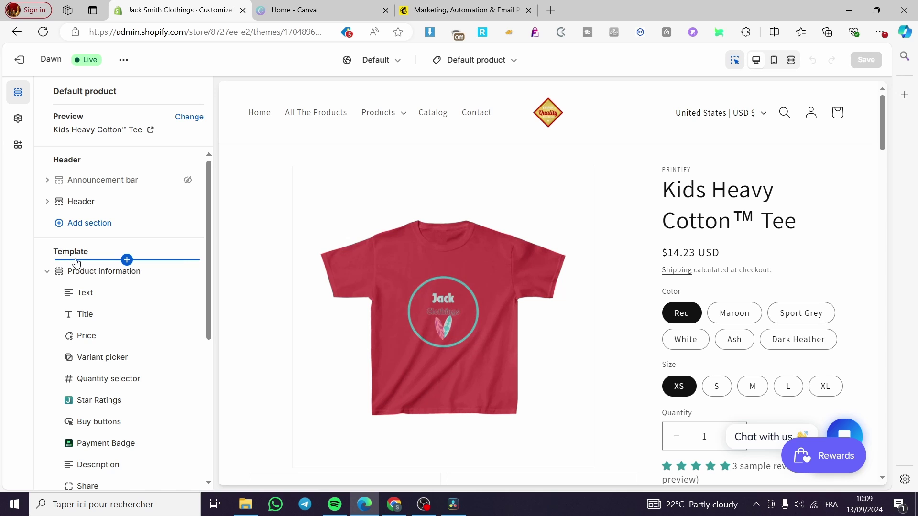
scroll(526, 191, down, 7)
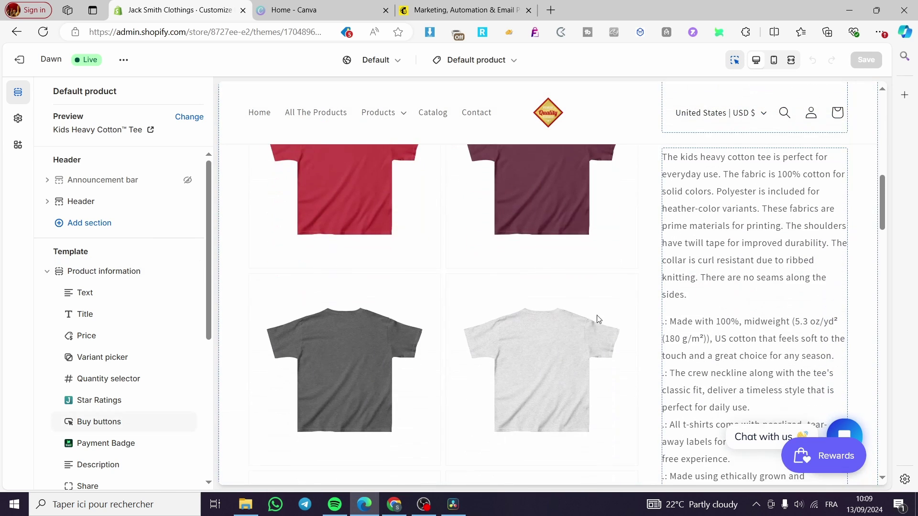
scroll(617, 268, up, 4)
scroll(463, 274, down, 10)
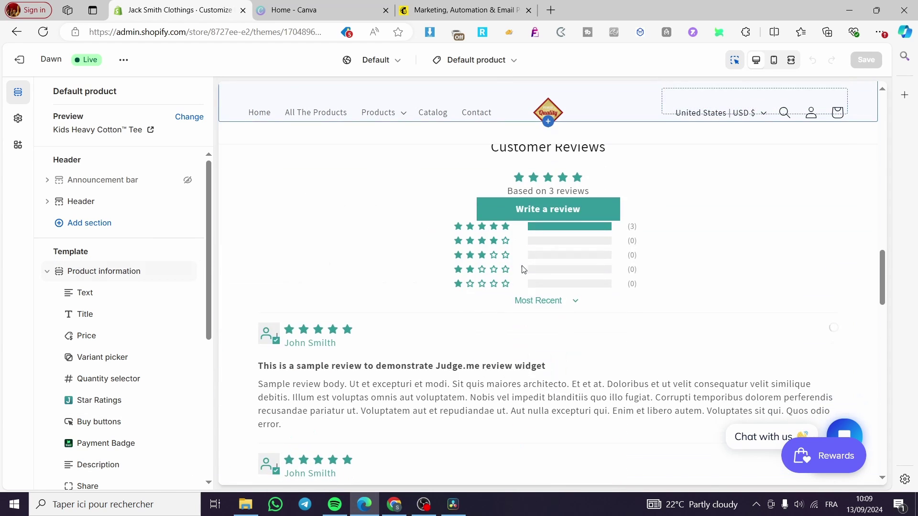
scroll(57, 231, down, 3)
scroll(60, 249, down, 3)
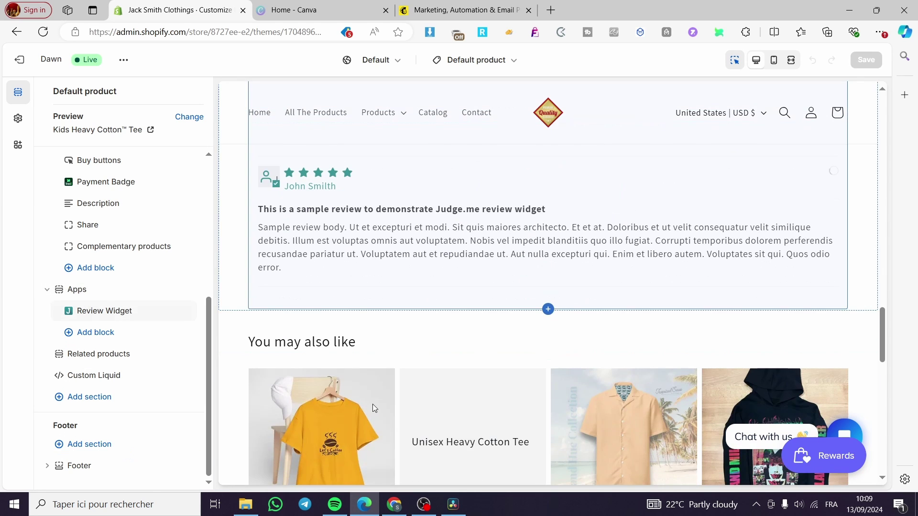
scroll(494, 400, down, 5)
scroll(124, 373, up, 5)
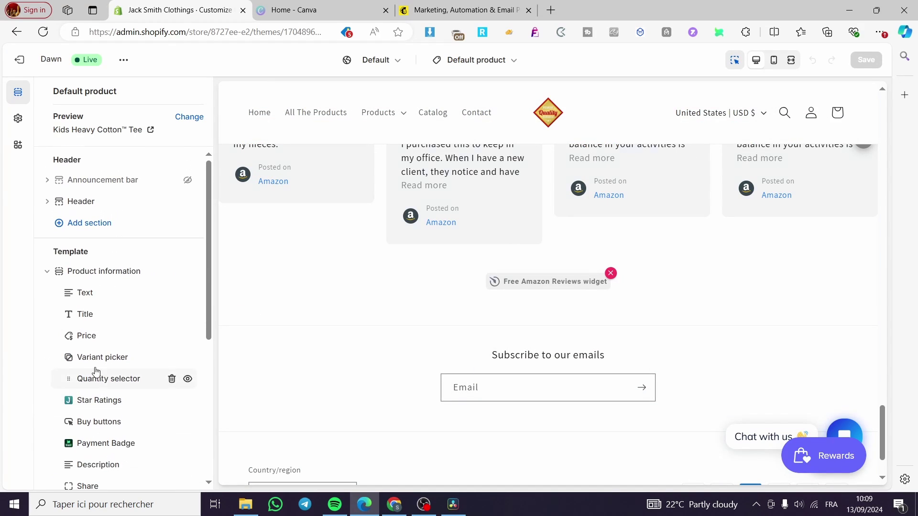
scroll(335, 349, up, 6)
scroll(376, 347, up, 3)
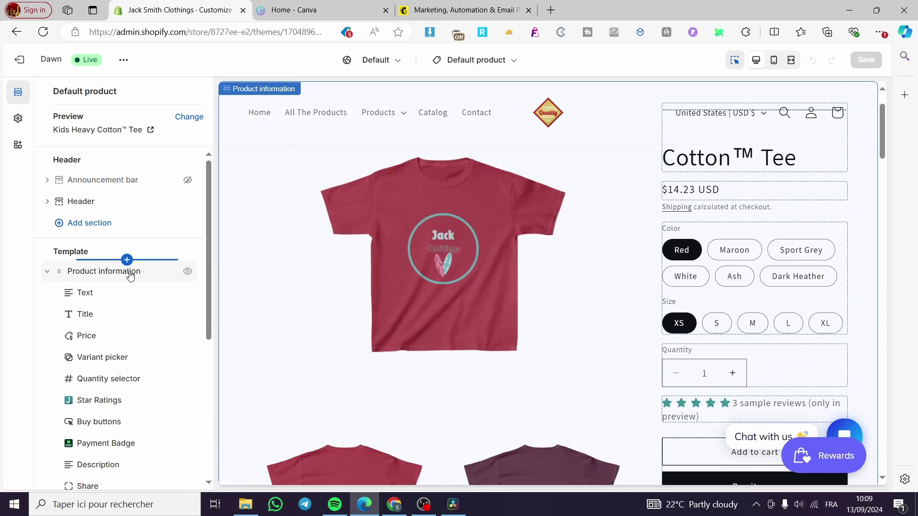
- Add a Featured collection section to the product template after looking through the available section types
scroll(469, 337, down, 3)
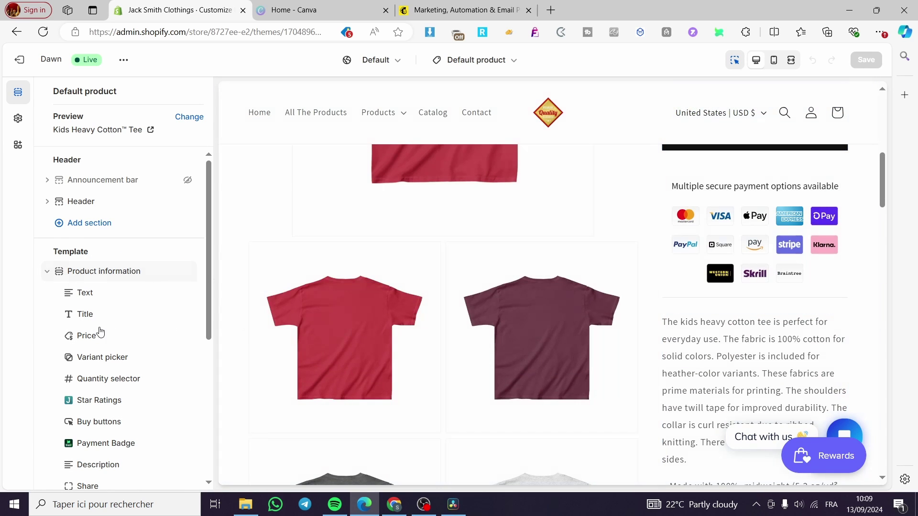
scroll(106, 330, down, 4)
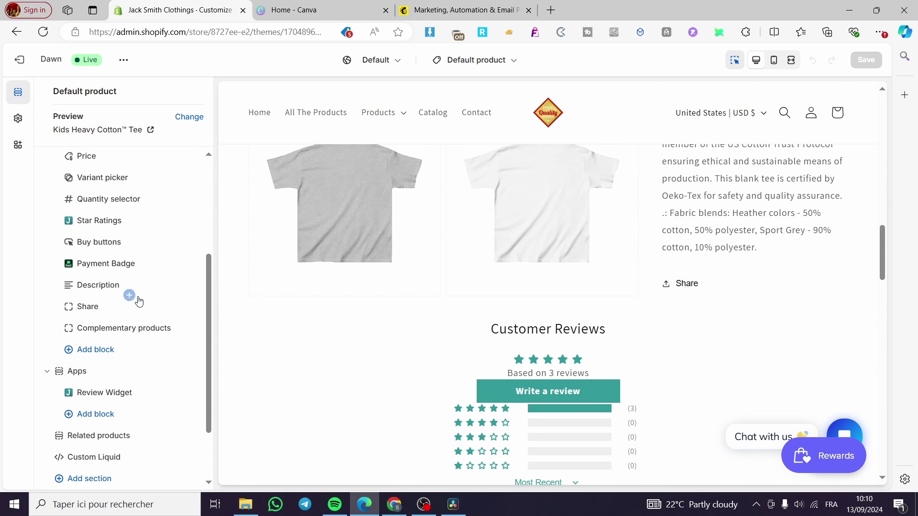
scroll(137, 325, down, 1)
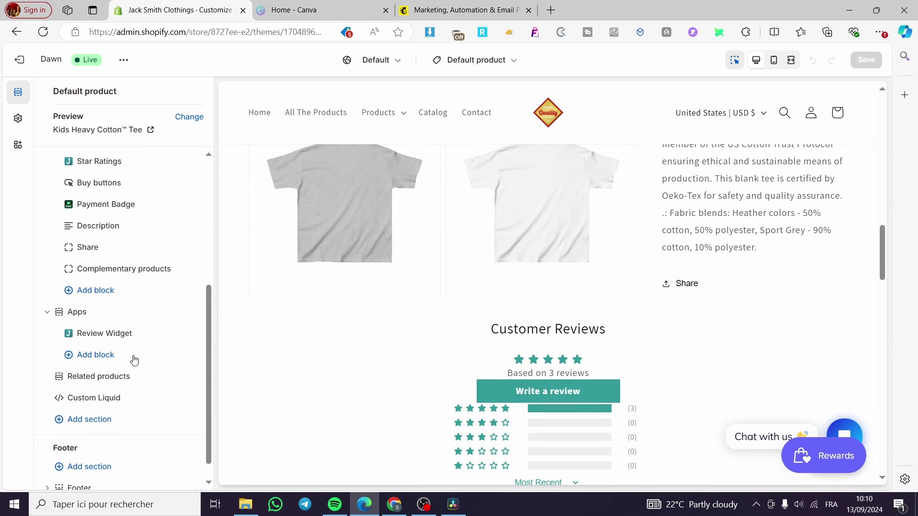
click(101, 421)
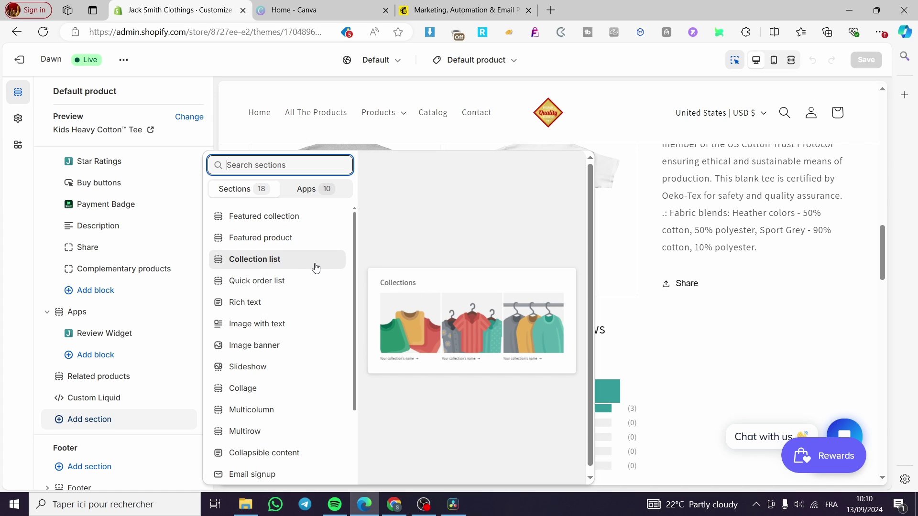
scroll(316, 267, down, 3)
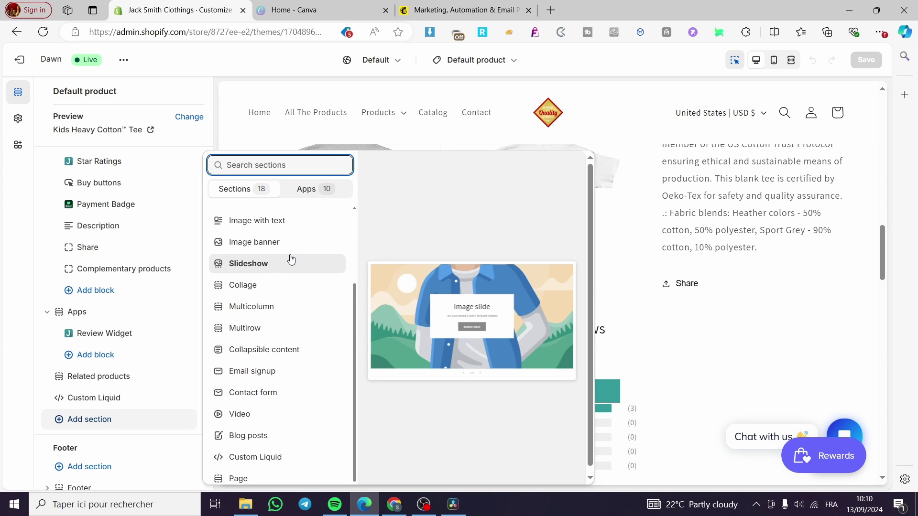
scroll(286, 297, up, 3)
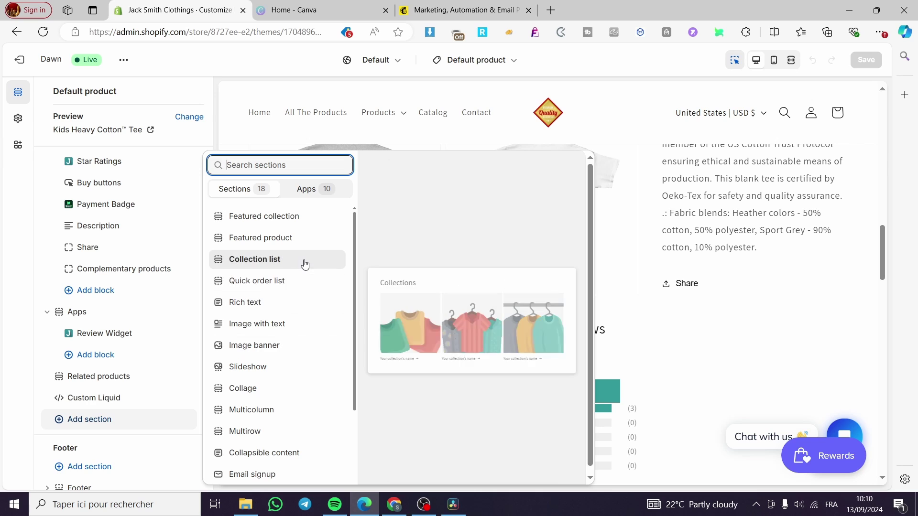
click(307, 223)
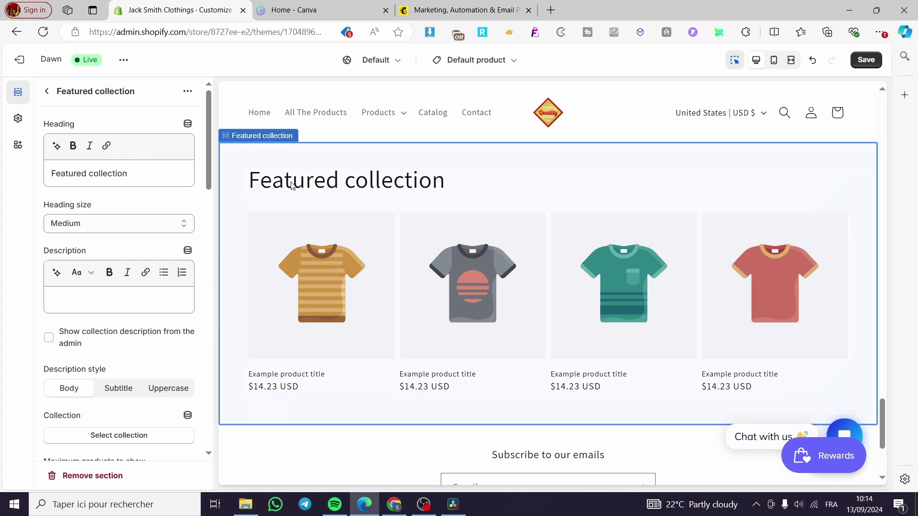
- Enter "Featured collection" as the new section's heading and set the heading size to Small
click(127, 174)
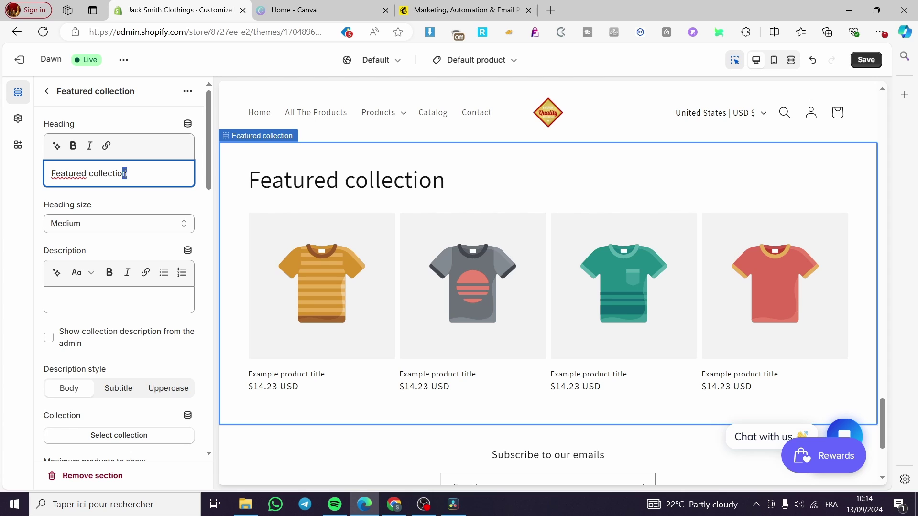
key(BackSpace)
text(n)
click(132, 225)
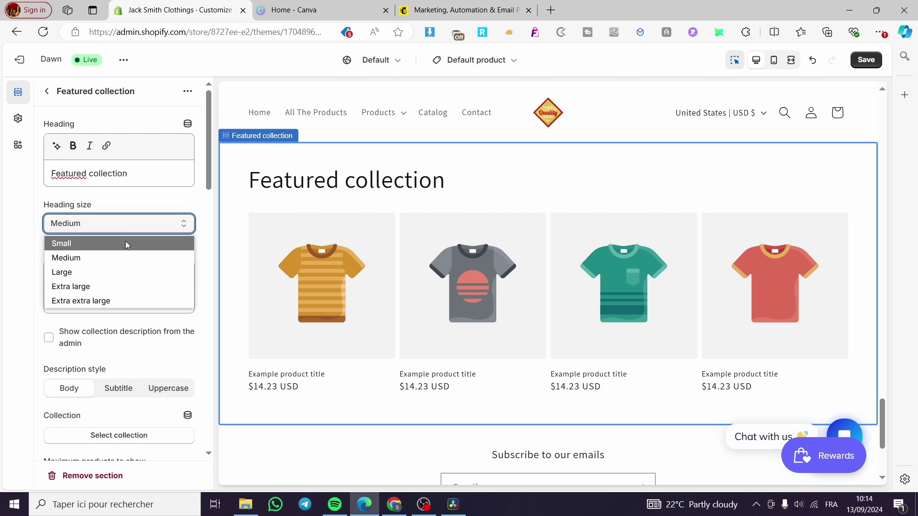
click(125, 243)
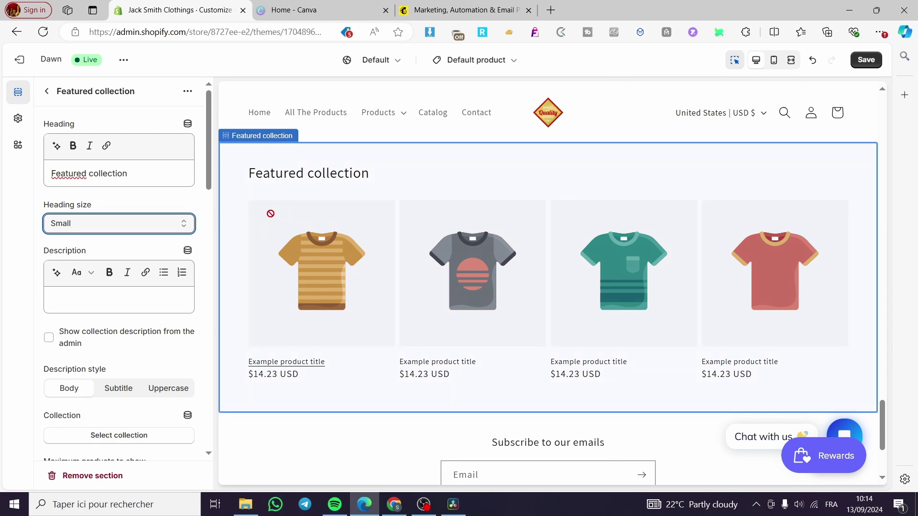
- Keep the section's description style at Body and open the form for creating a new collection from its collection choices
scroll(99, 225, down, 1)
scroll(99, 224, down, 2)
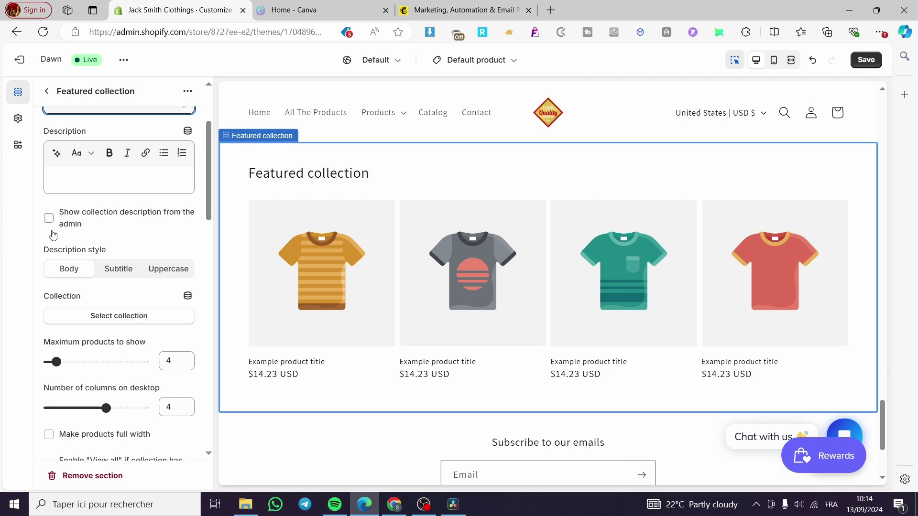
click(131, 278)
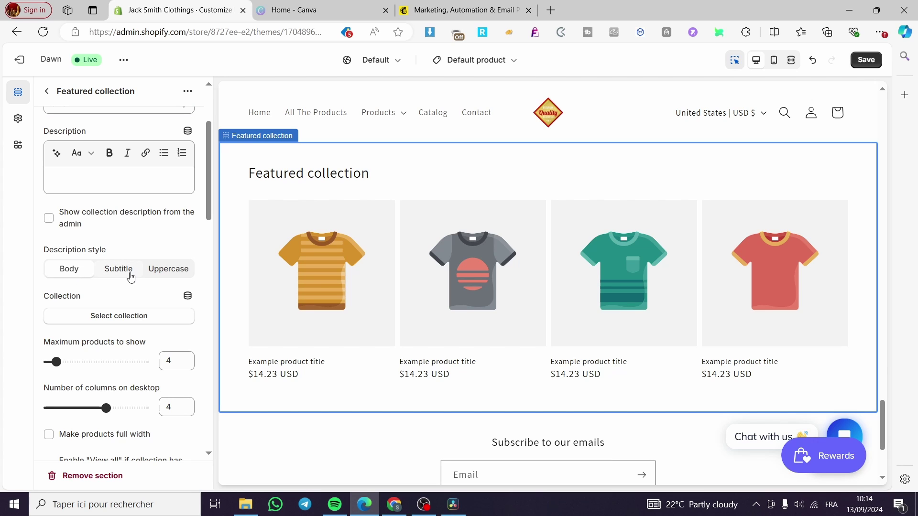
click(70, 276)
scroll(137, 308, down, 3)
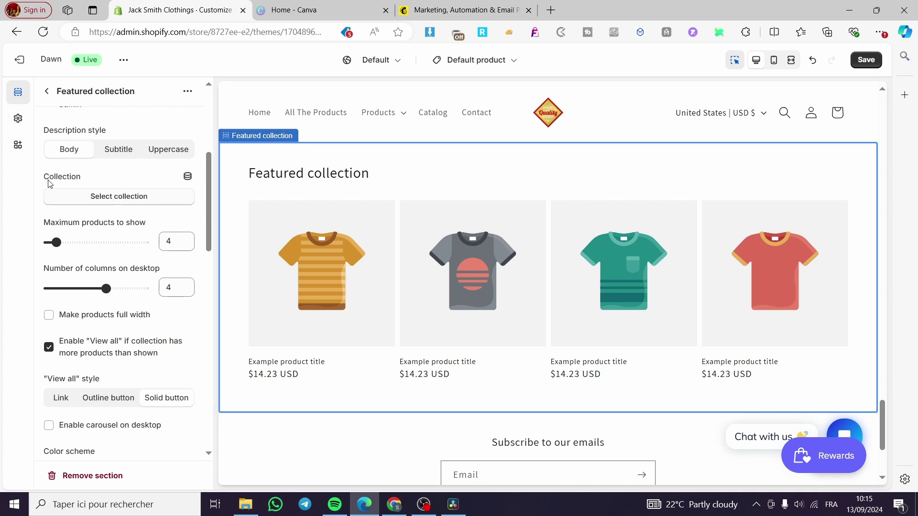
click(93, 200)
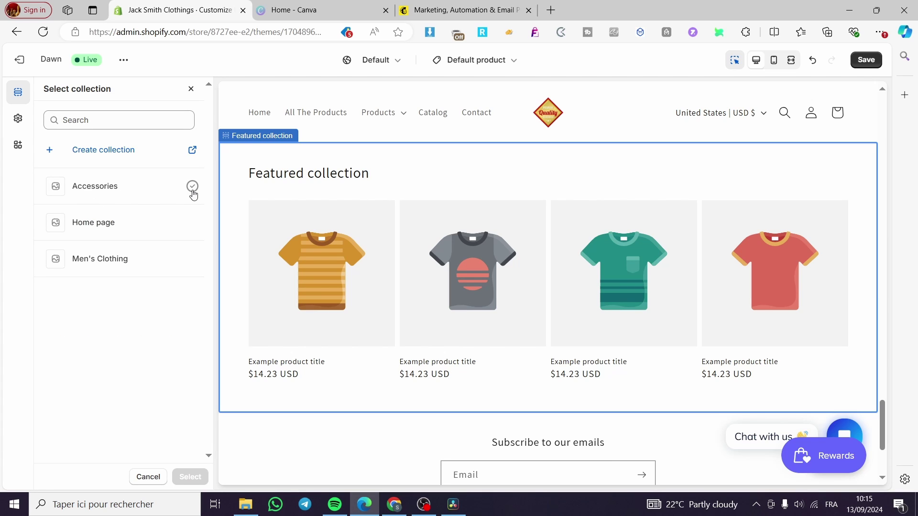
click(103, 150)
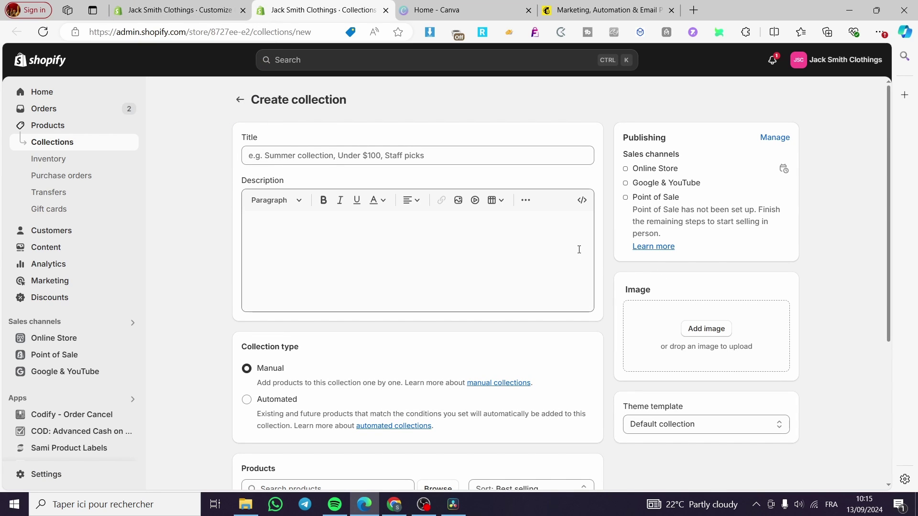
scroll(351, 272, down, 5)
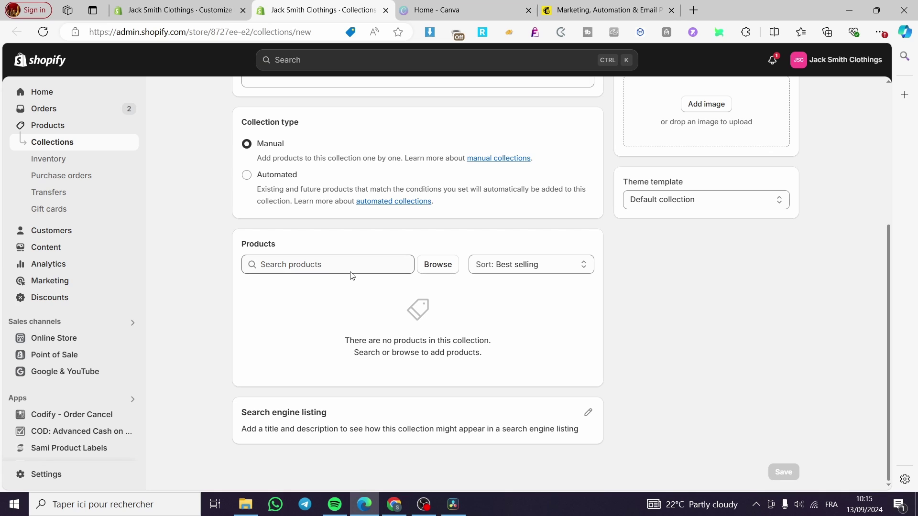
- Select the mini fan, pet car seat belt, Bluetooth headband, Clownfish Orange button shirt, Example Pants and Example T-Shirt as products for the new collection
click(435, 274)
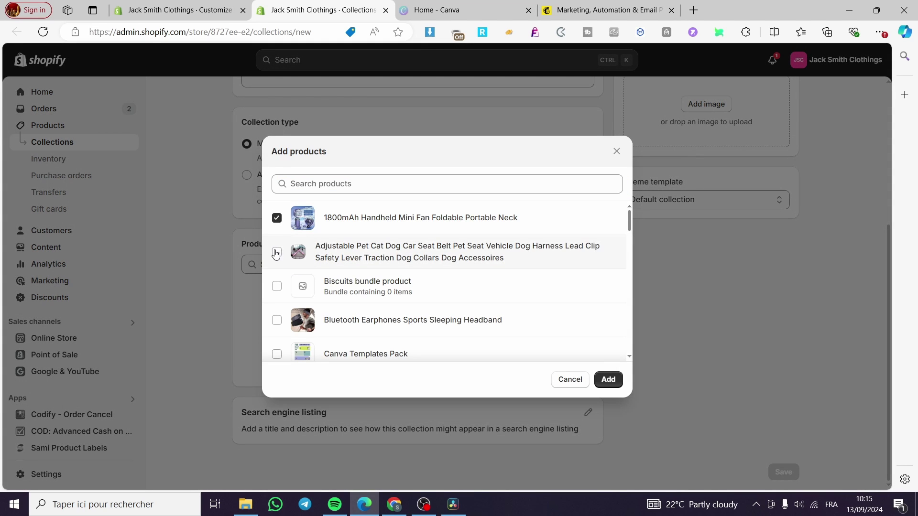
scroll(286, 318, down, 2)
click(277, 268)
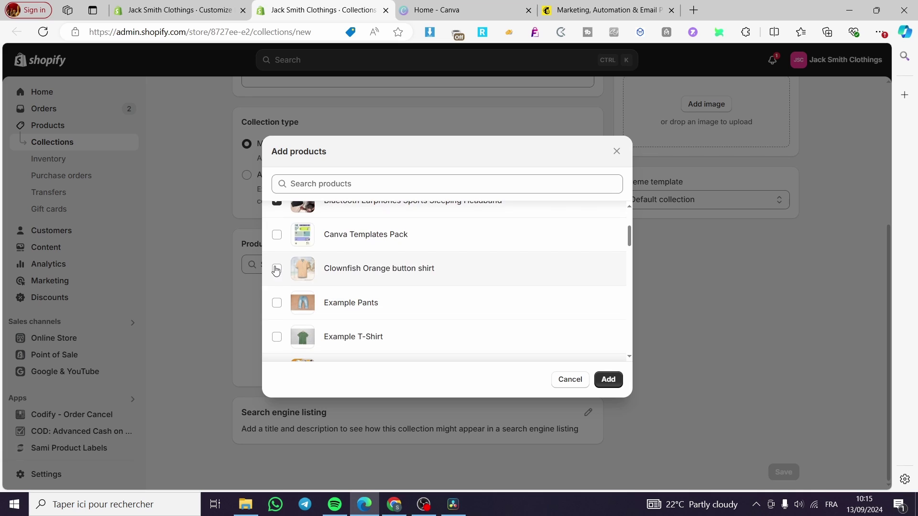
click(277, 303)
click(277, 336)
- Also select Ghosts Roasting, Jack Bundle, Men's Thick-soled Sports Shoes and the LED Star Galaxy Projector, and add all chosen products to the collection
scroll(277, 287, down, 4)
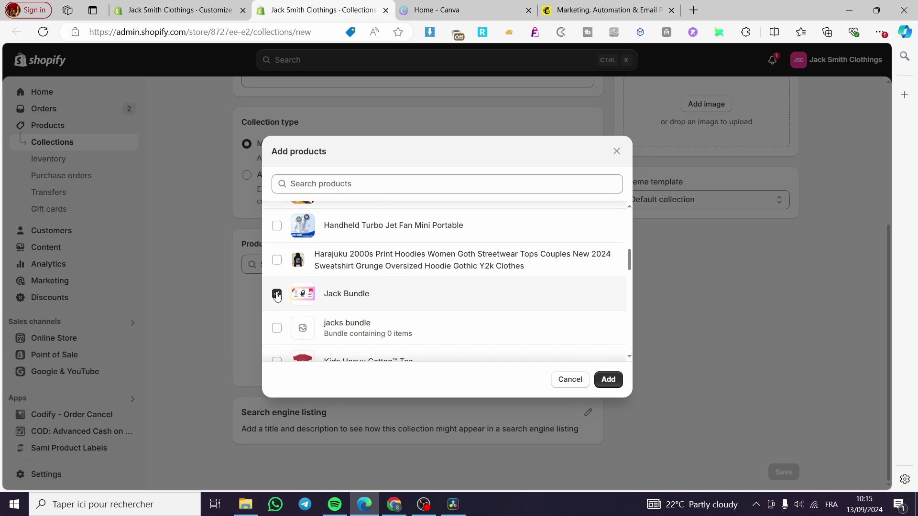
scroll(278, 287, up, 1)
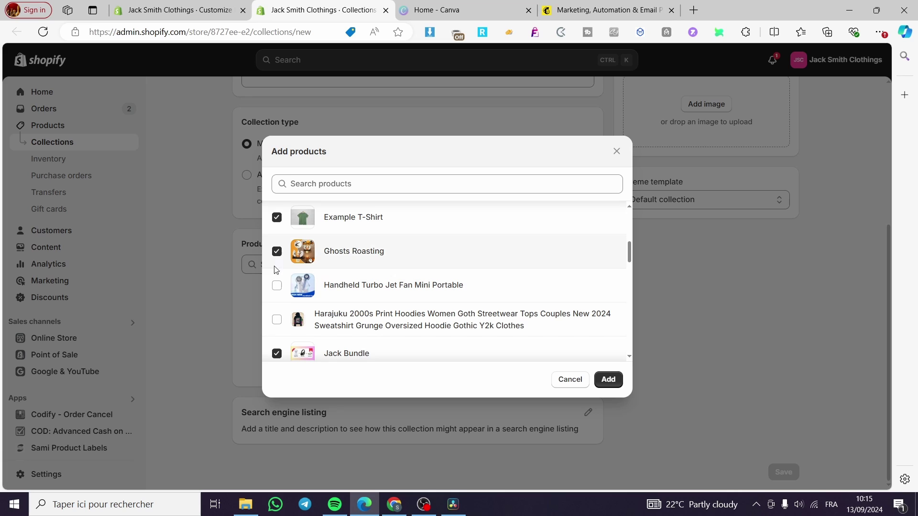
scroll(276, 270, down, 4)
click(277, 286)
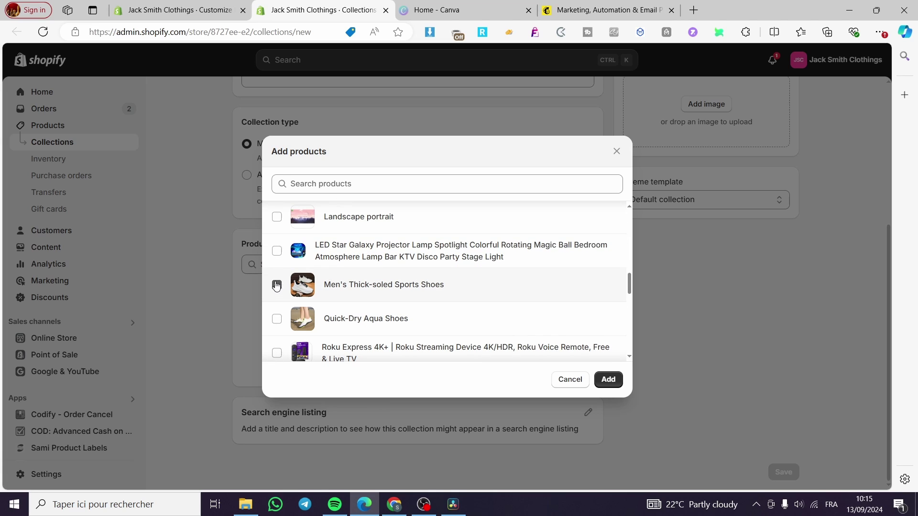
click(276, 251)
click(608, 379)
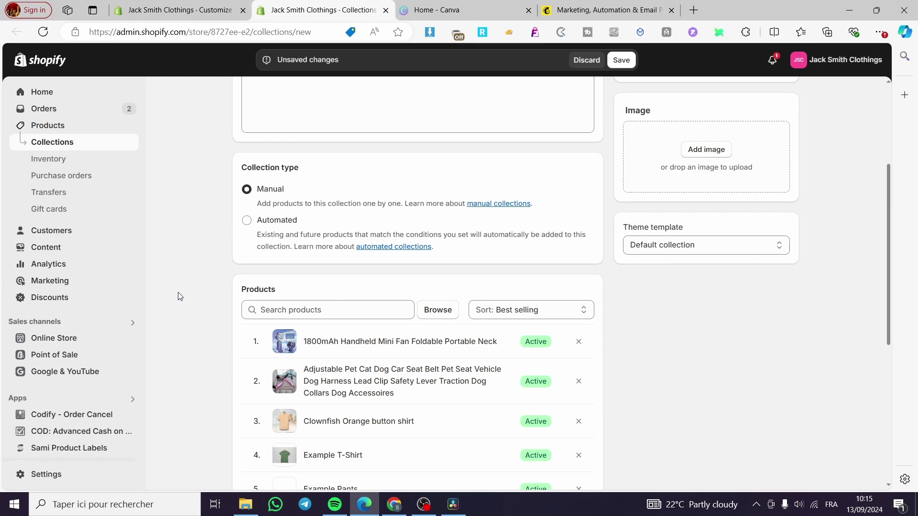
- Title the new collection "Jacks collection" and save it
scroll(316, 303, up, 4)
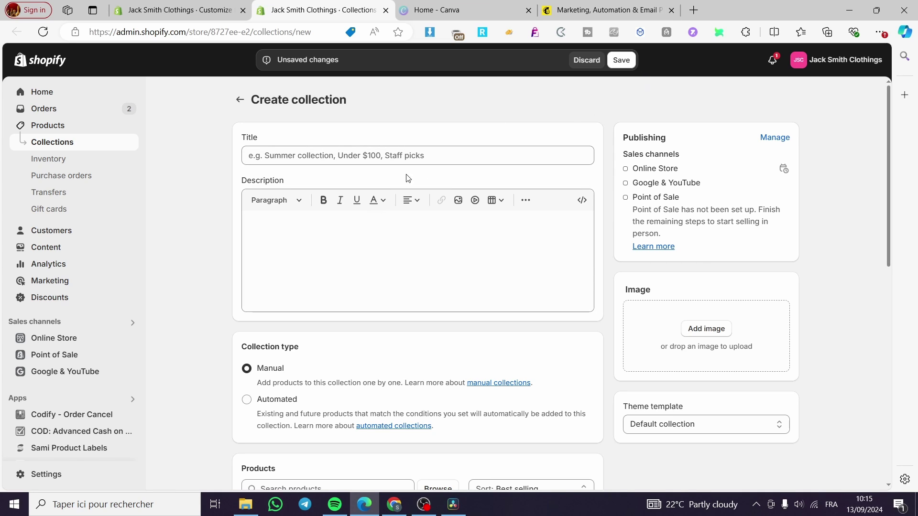
click(394, 154)
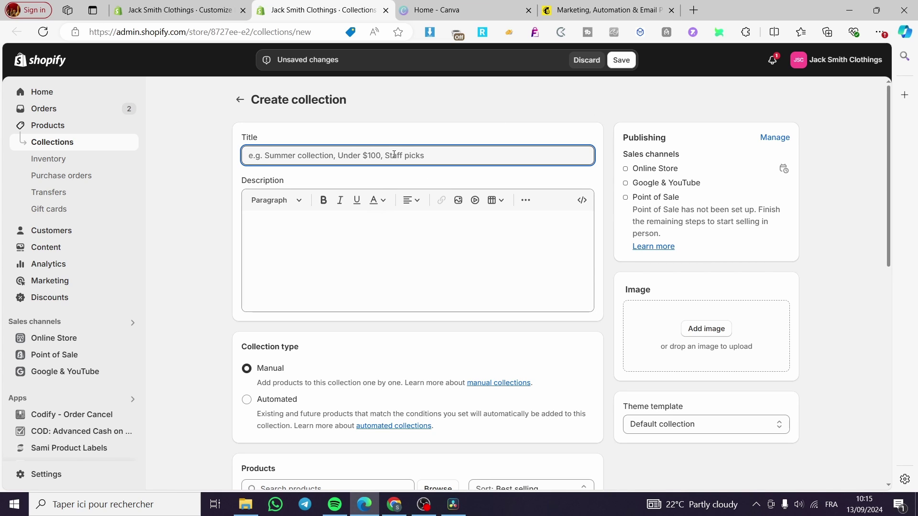
text(Jacks collection)
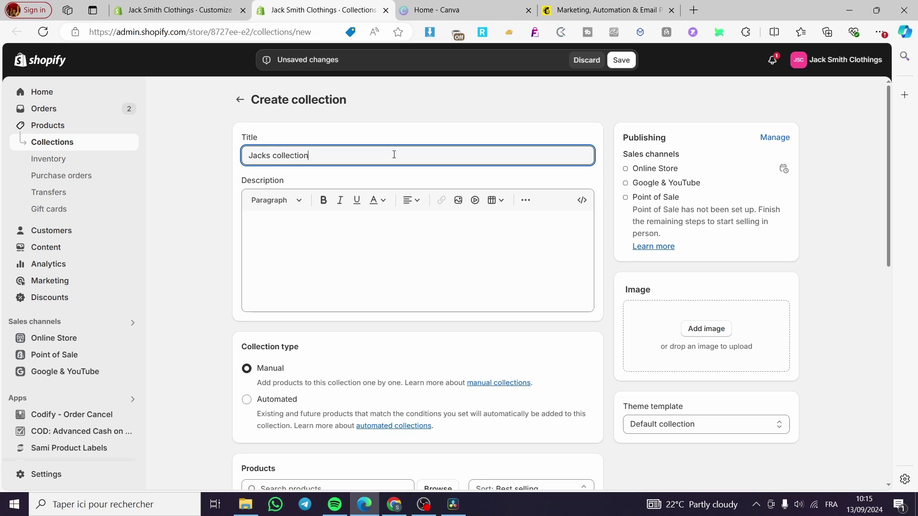
click(621, 62)
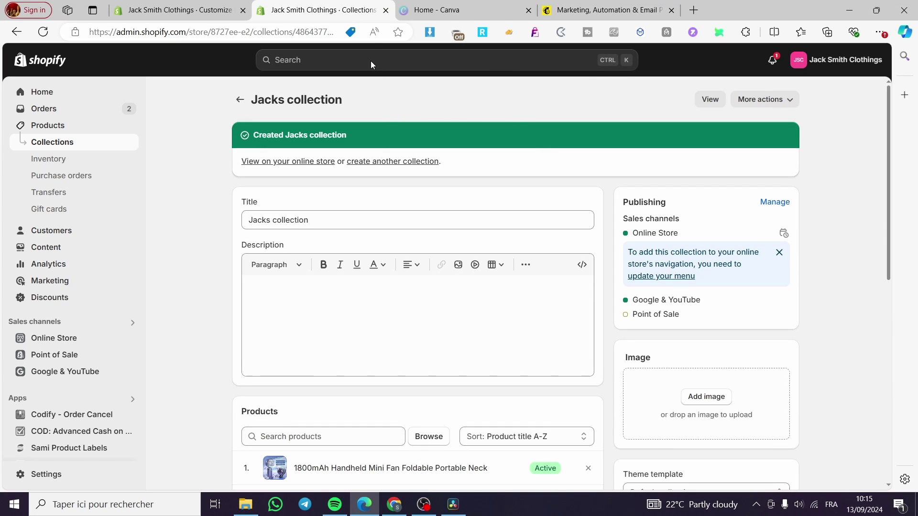
- Return to the theme editor, recheck the section's collection choices and reload the editor to refresh them
click(386, 10)
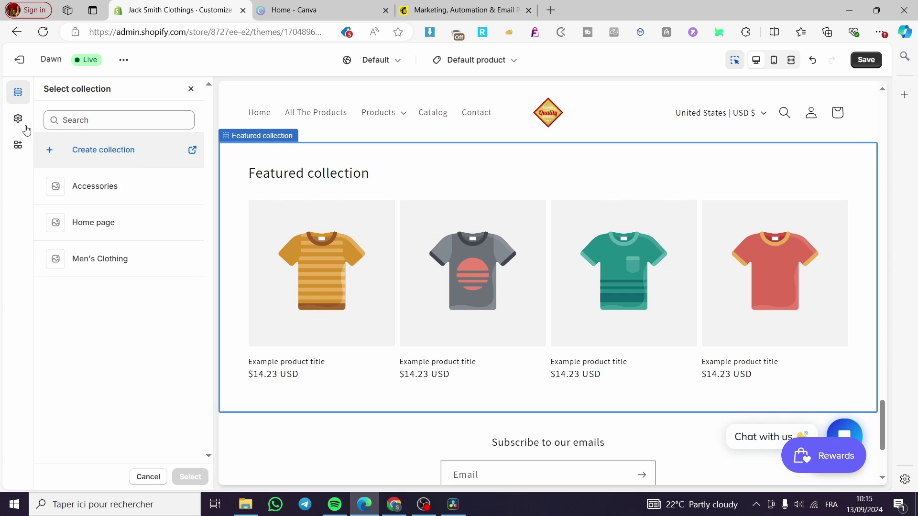
click(191, 90)
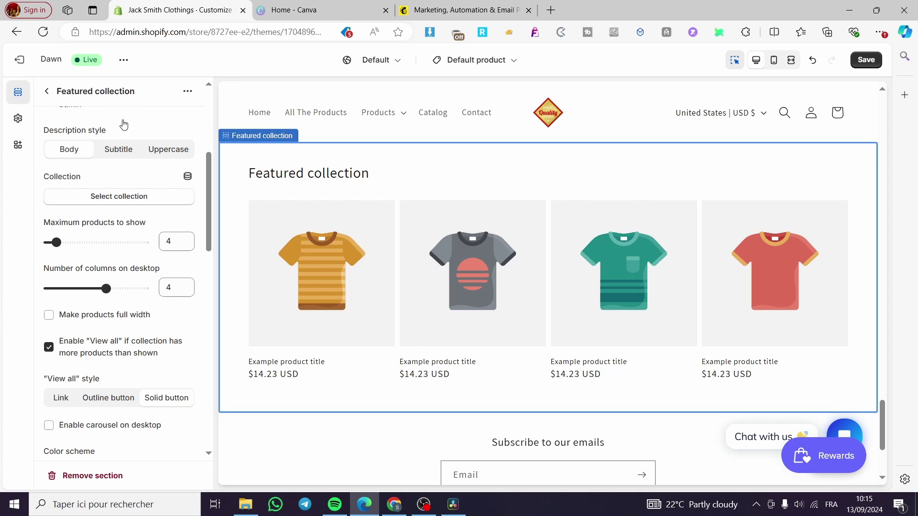
click(110, 200)
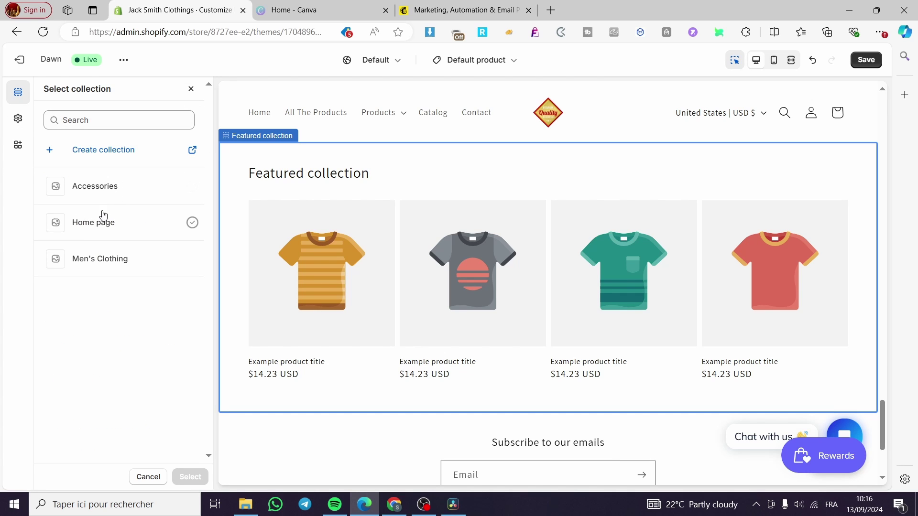
click(43, 32)
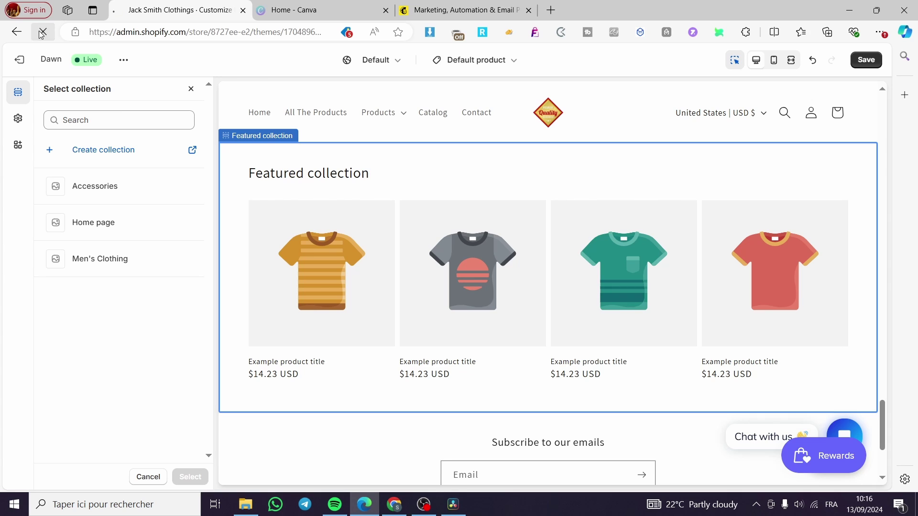
click(507, 95)
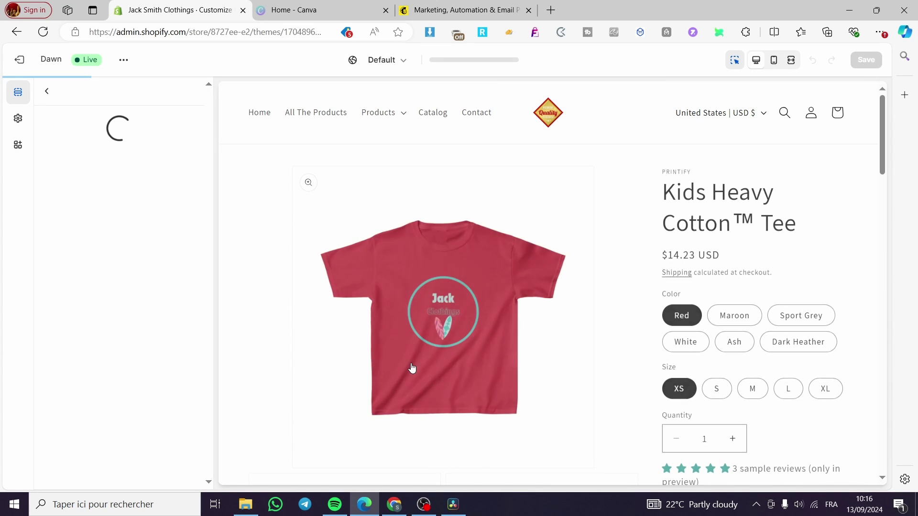
- Examine the reloaded product page preview and its template sections, especially the related products and customer reviews areas
scroll(584, 372, down, 10)
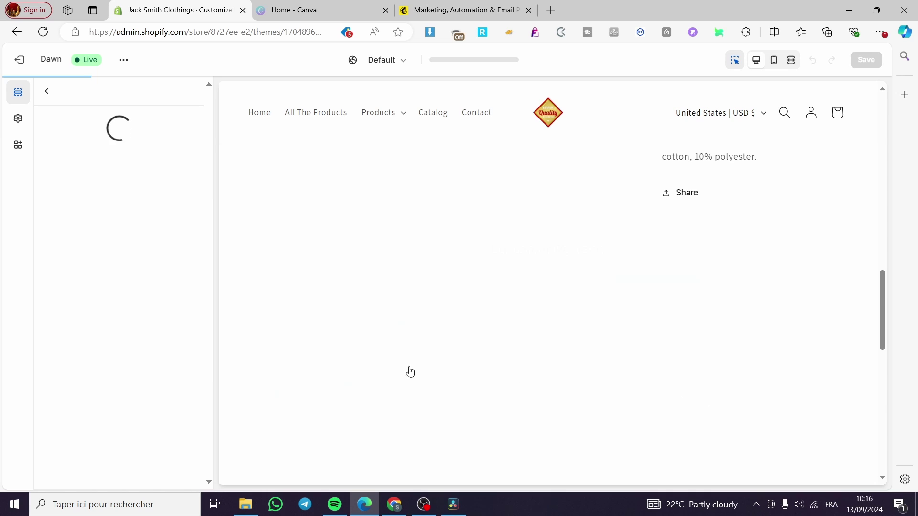
scroll(410, 373, down, 5)
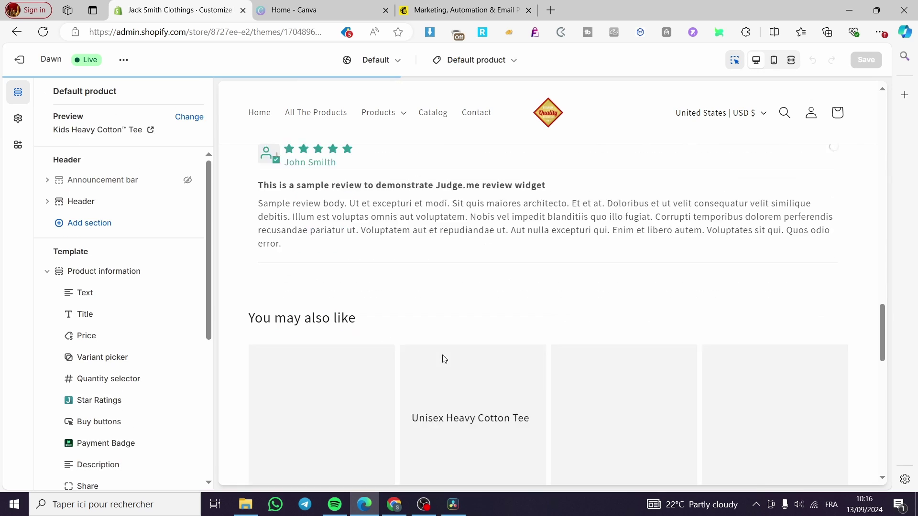
scroll(134, 379, down, 5)
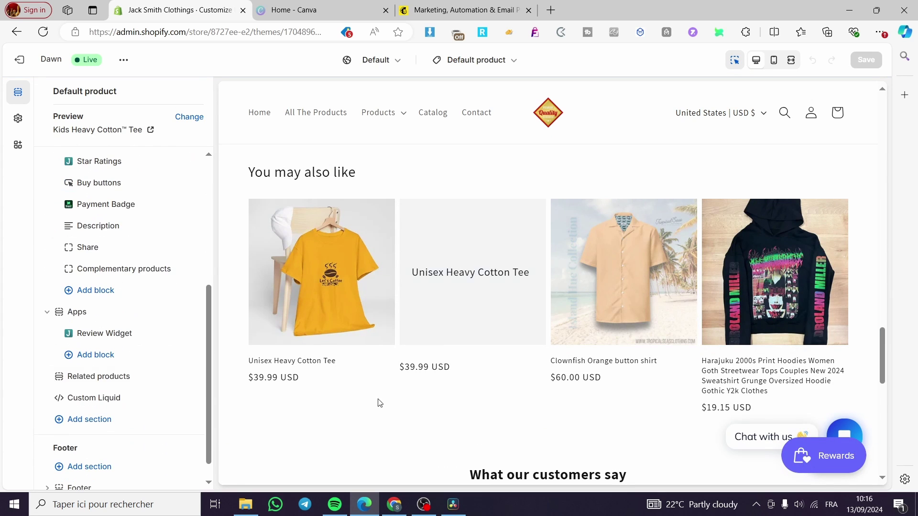
scroll(378, 402, up, 5)
scroll(388, 401, down, 10)
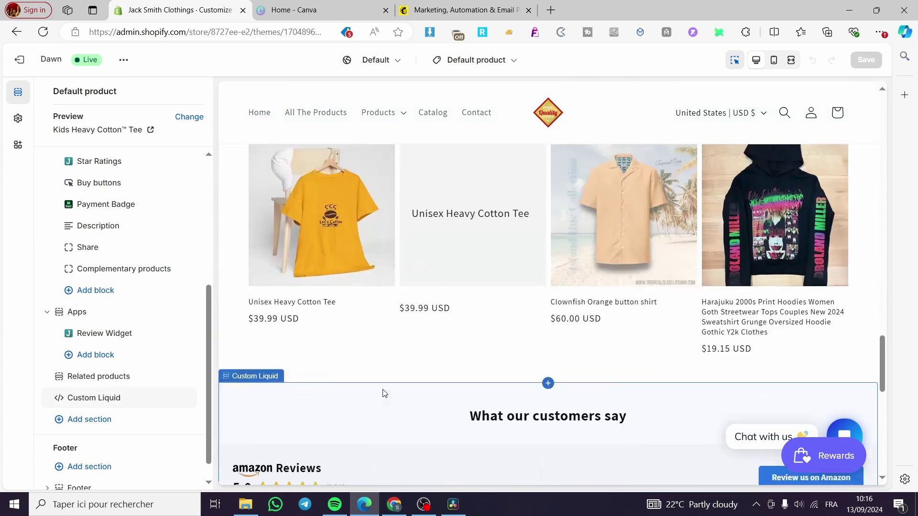
scroll(121, 379, up, 5)
click(121, 382)
scroll(121, 382, down, 4)
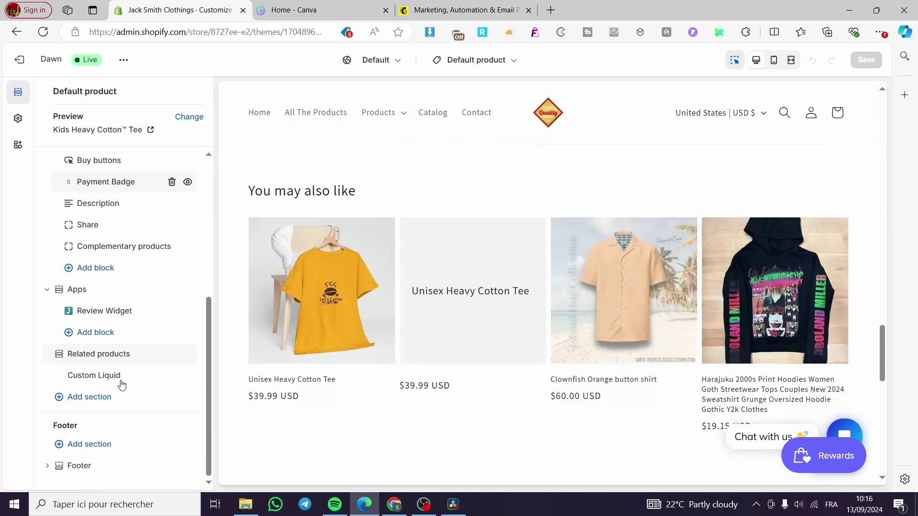
click(108, 355)
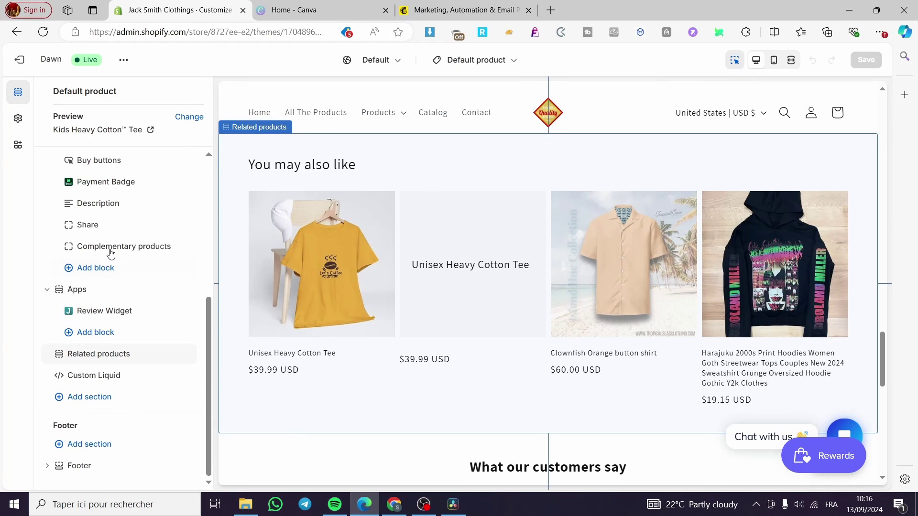
- Add a Featured collection section to the product template again and open its settings
click(88, 396)
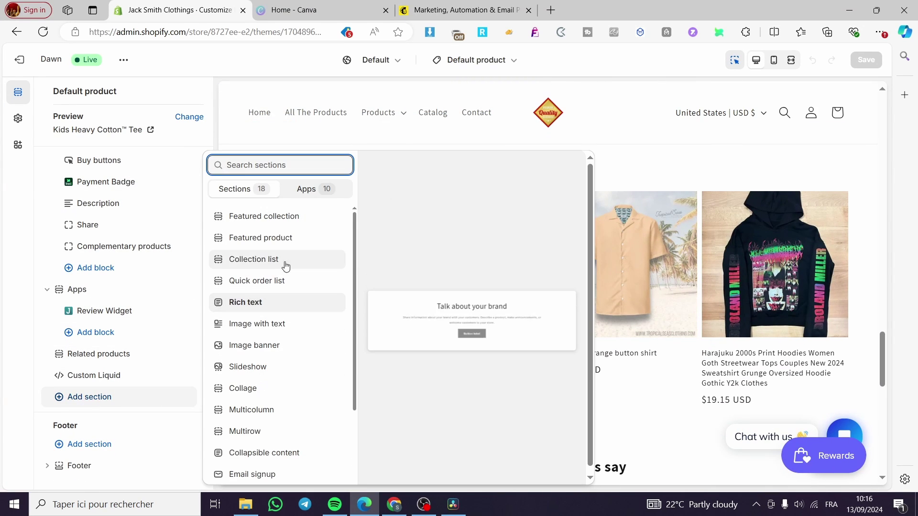
click(289, 218)
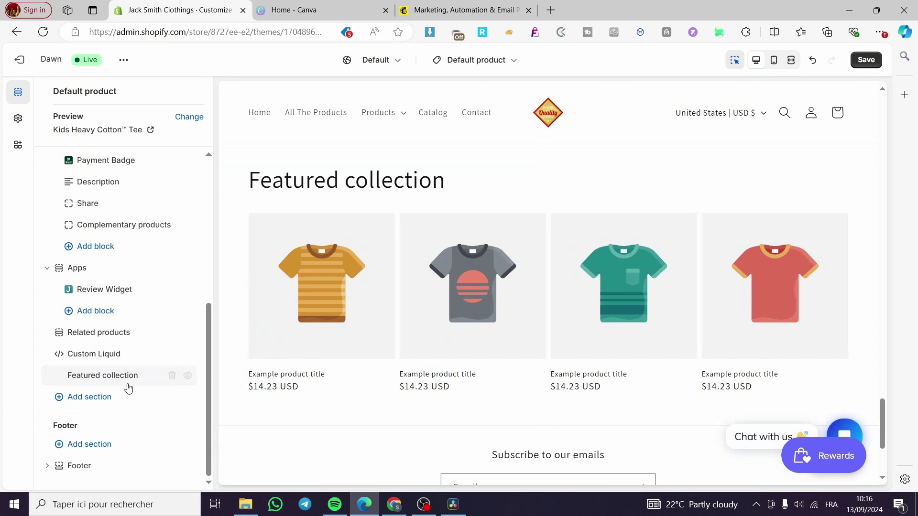
click(72, 376)
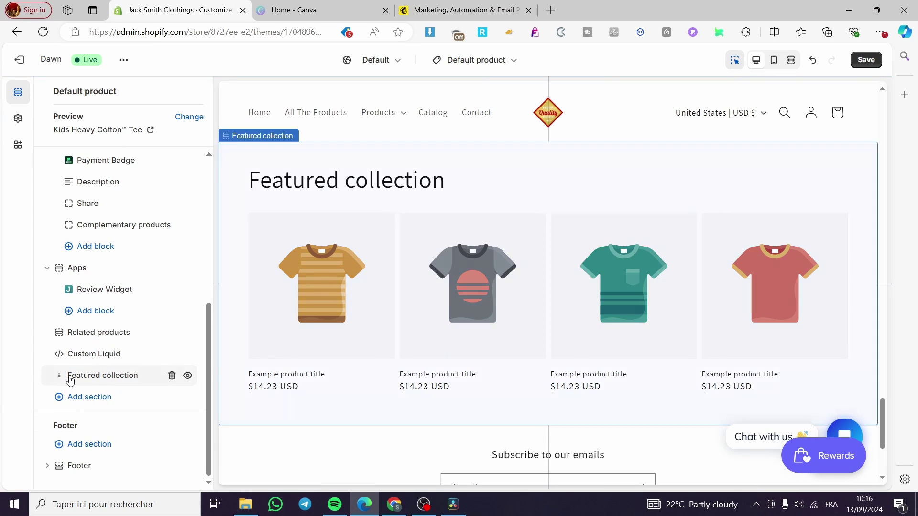
- Assign Jacks collection as the collection shown in the Featured collection section
scroll(99, 328, down, 2)
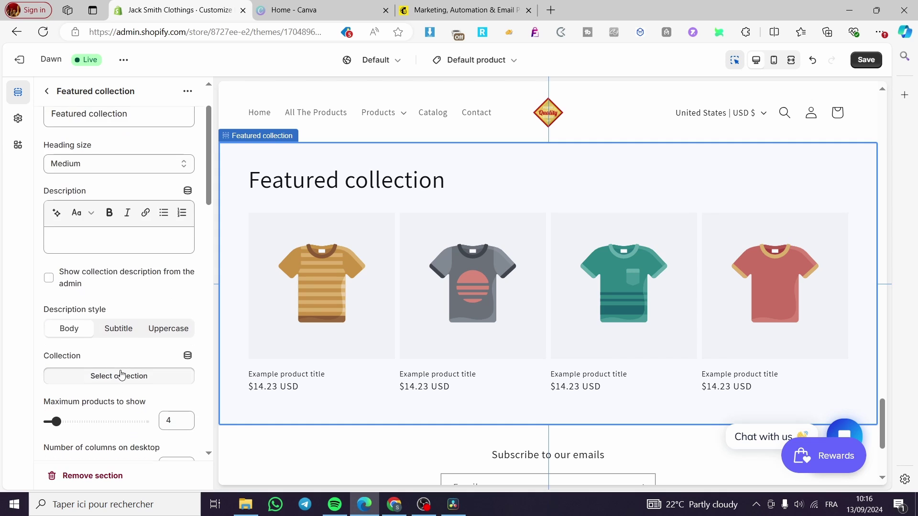
click(117, 374)
click(100, 261)
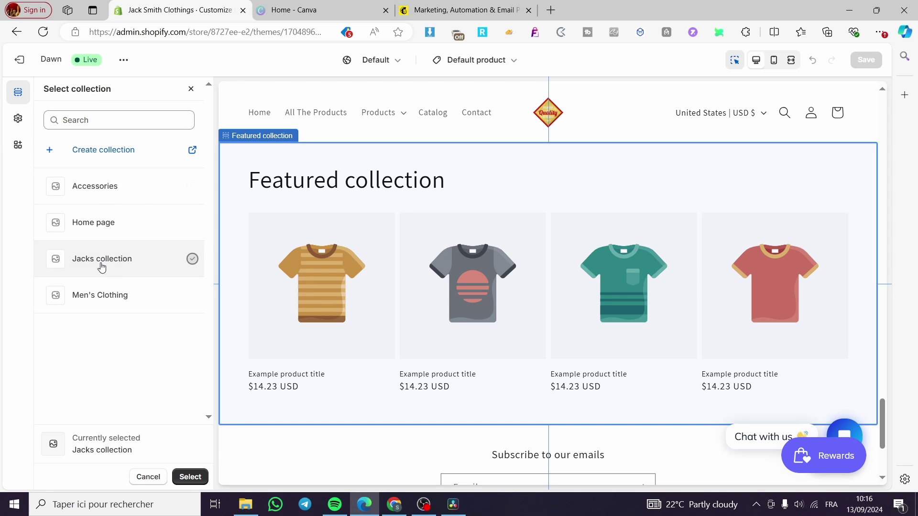
click(199, 476)
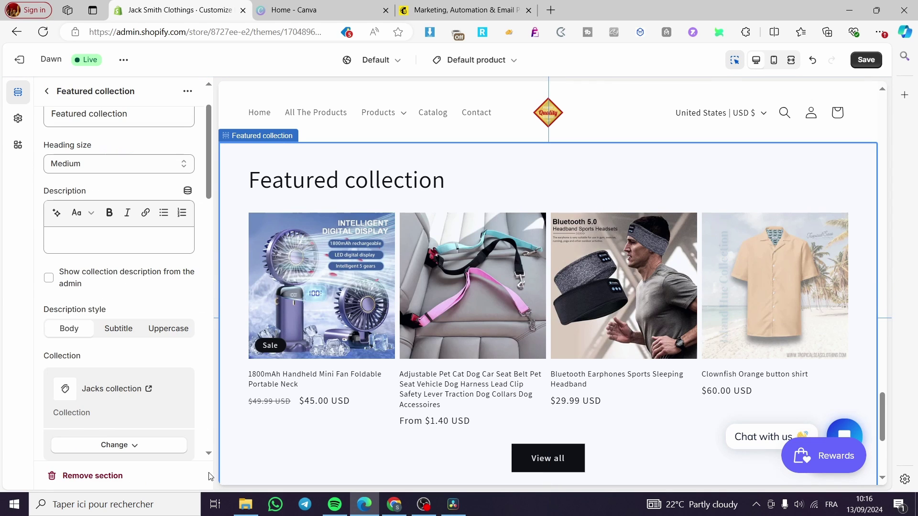
- Set the Featured collection section's maximum products to show to 10 and check the product grid in the preview
scroll(181, 318, down, 5)
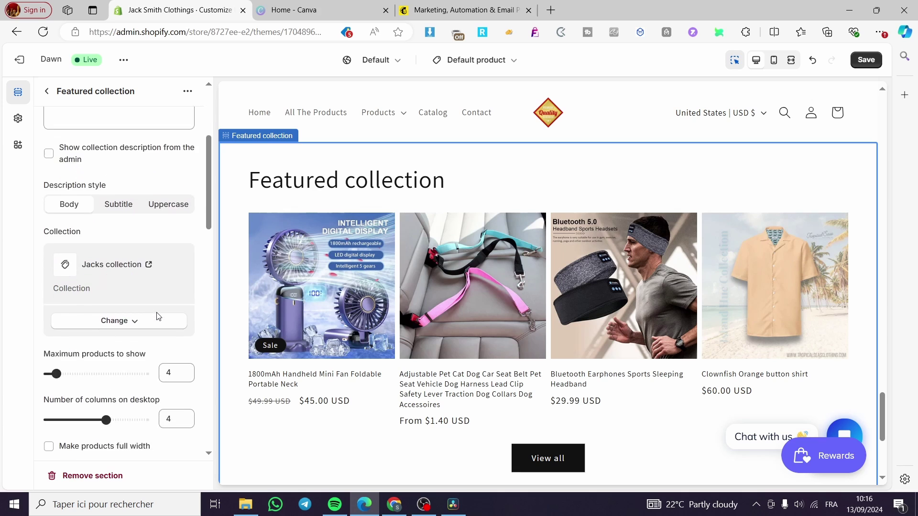
scroll(608, 399, down, 3)
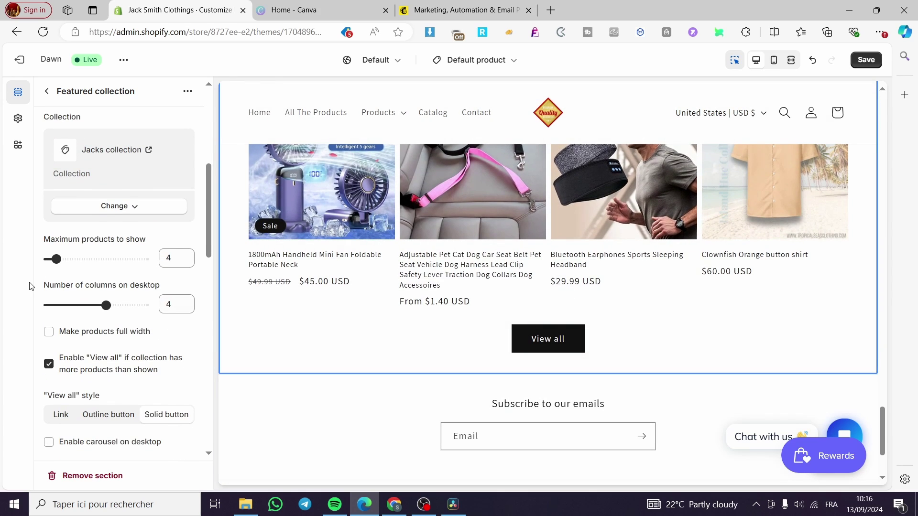
drag(56, 259, 81, 259)
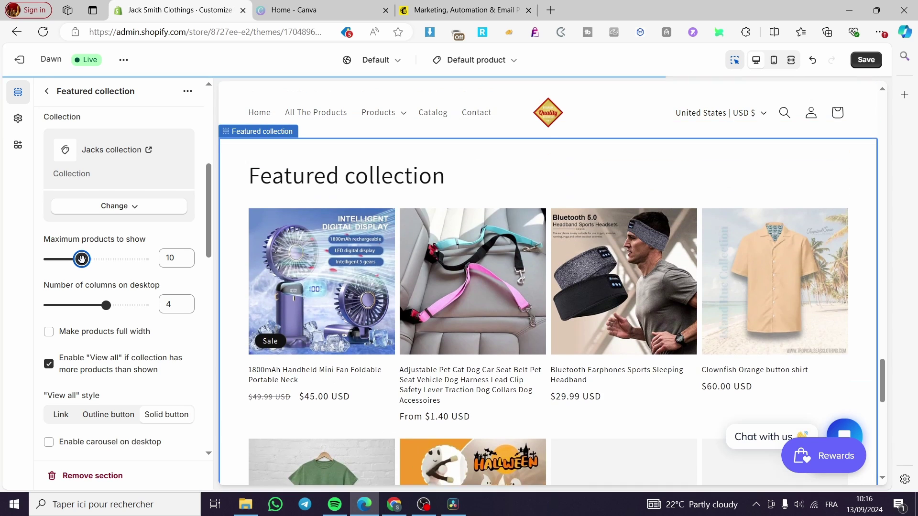
scroll(528, 390, down, 5)
scroll(527, 390, down, 3)
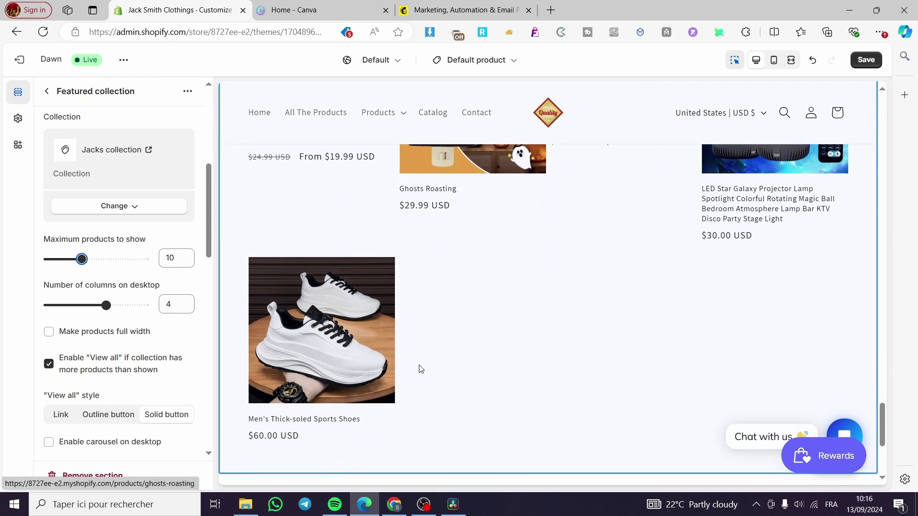
scroll(422, 285, up, 1)
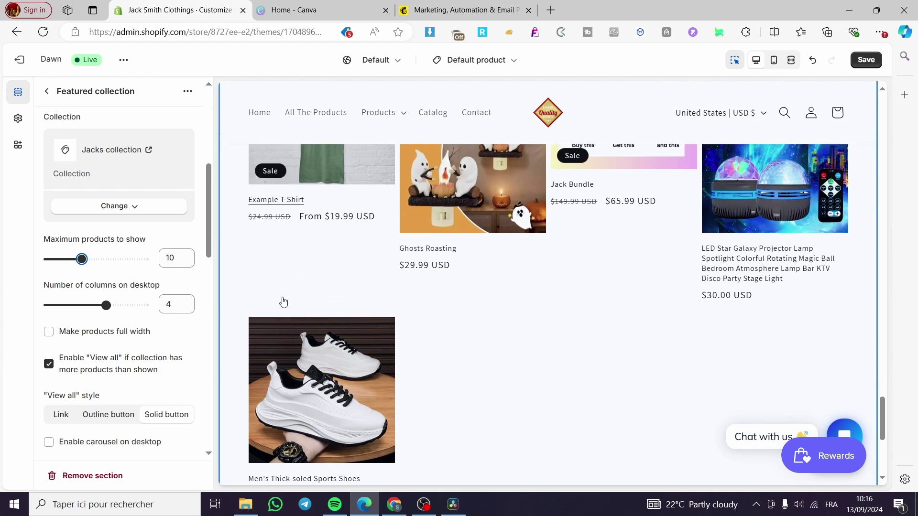
- Set the section's number of columns on desktop to 6 and make its products full width
drag(106, 304, 144, 305)
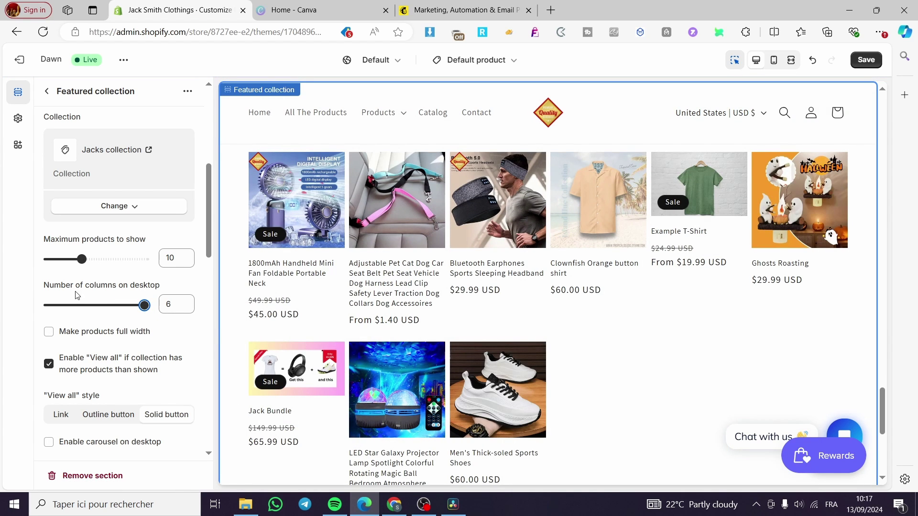
click(49, 332)
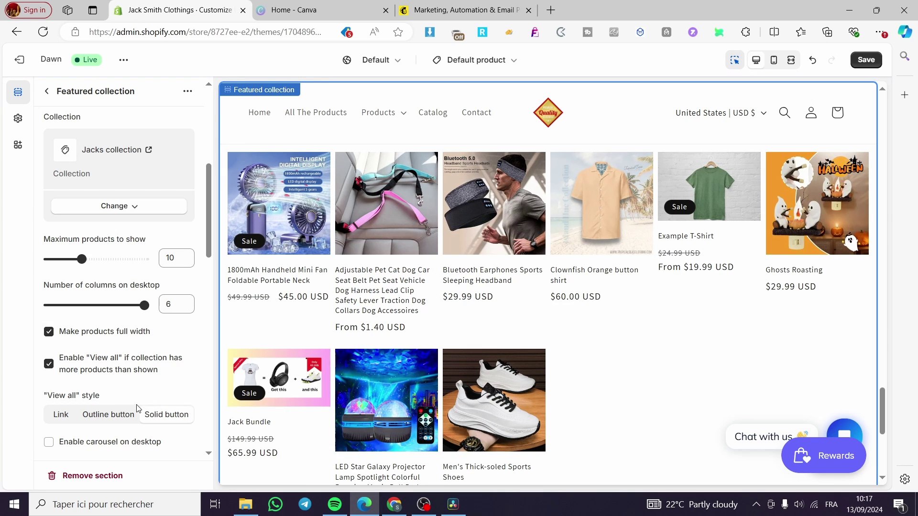
scroll(129, 377, down, 1)
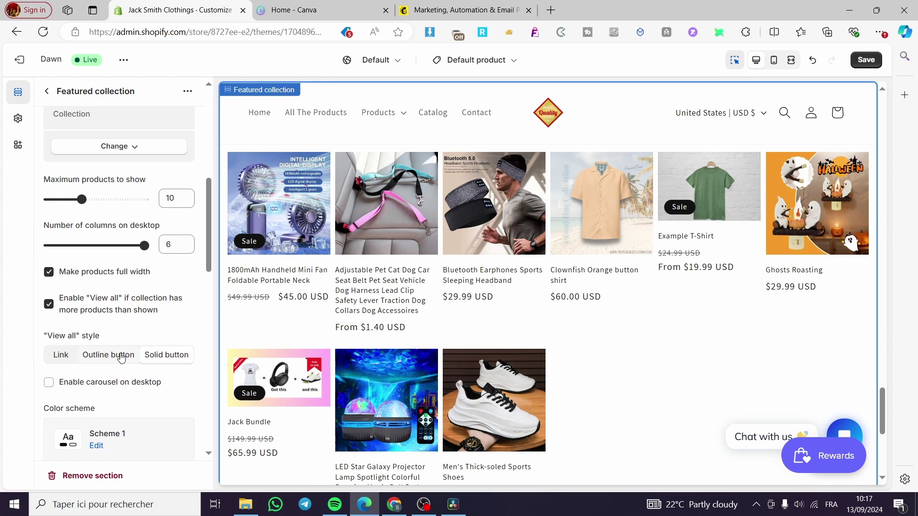
- Enable the carousel on desktop for the Featured collection section and page through its slides in both directions in the preview
scroll(121, 357, down, 1)
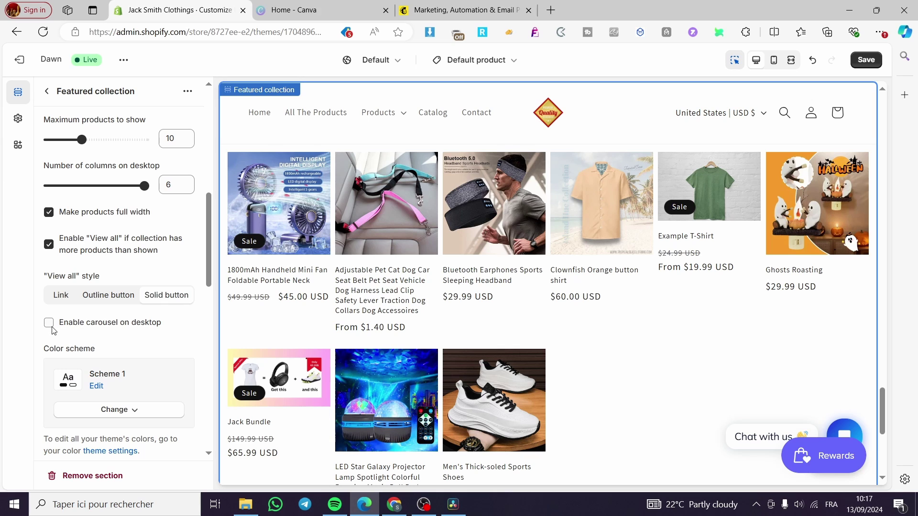
click(49, 323)
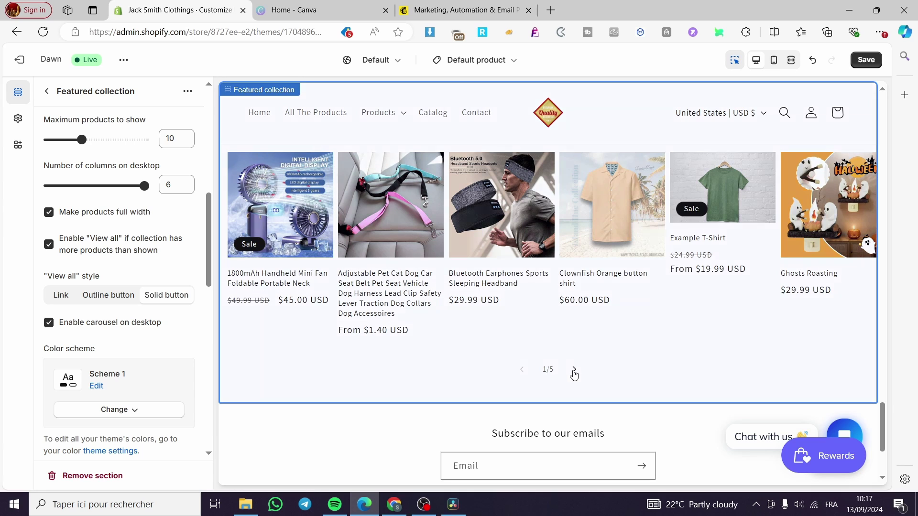
click(575, 372)
click(574, 372)
click(575, 372)
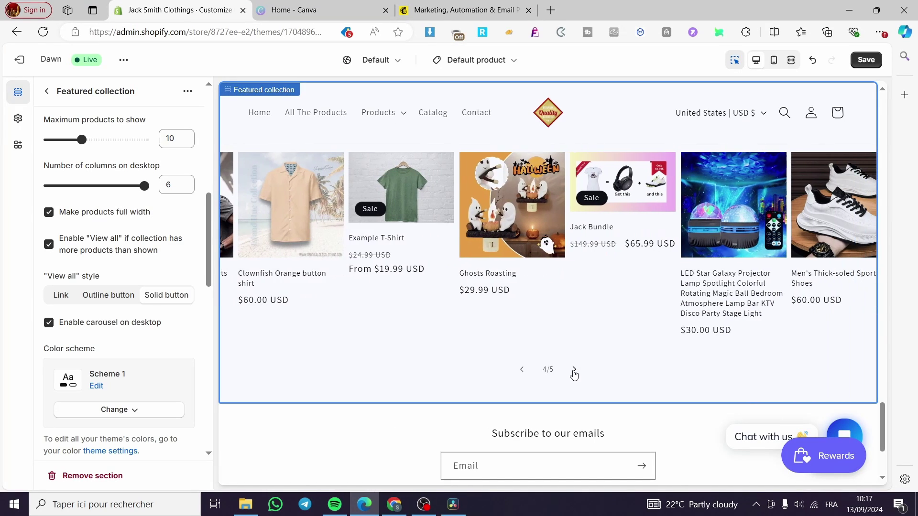
click(574, 372)
click(522, 376)
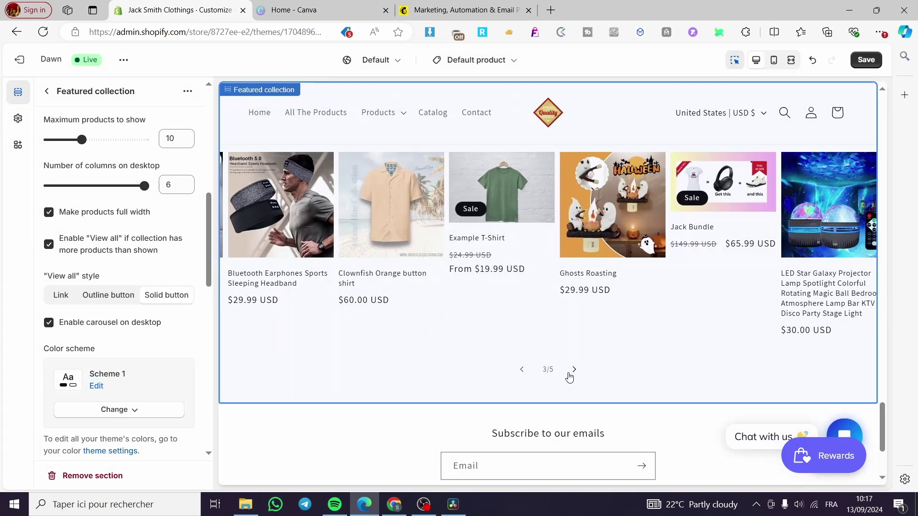
click(573, 370)
- Review the Featured collection section's remaining settings, including color scheme, product card, quick add, mobile layout and section padding
scroll(182, 404, down, 9)
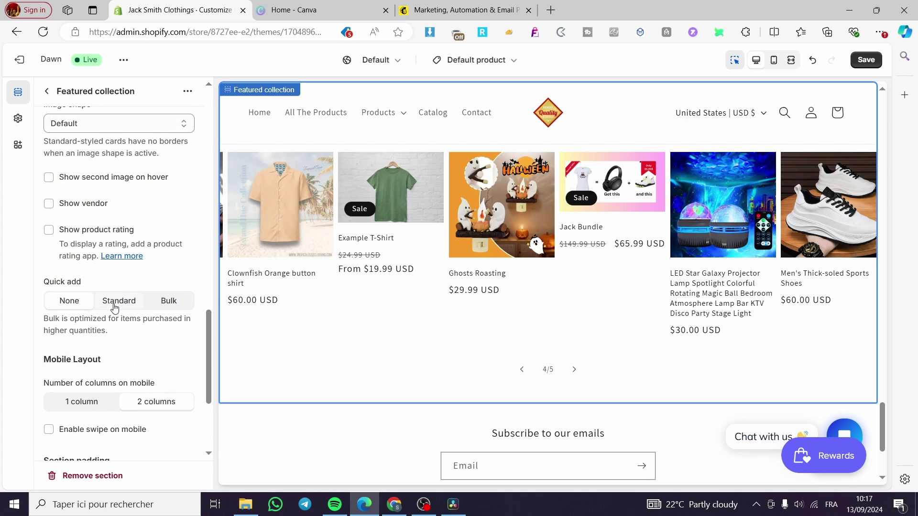
scroll(92, 287, down, 2)
scroll(92, 287, up, 8)
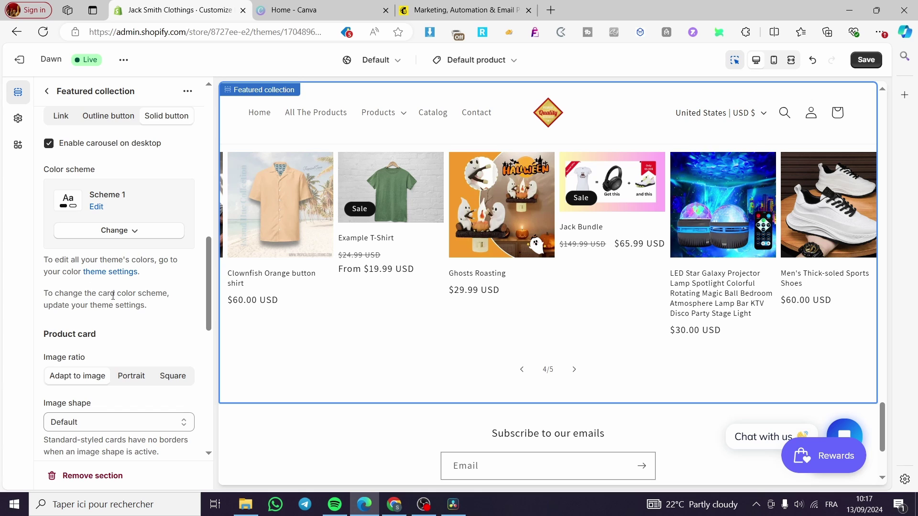
scroll(113, 295, down, 8)
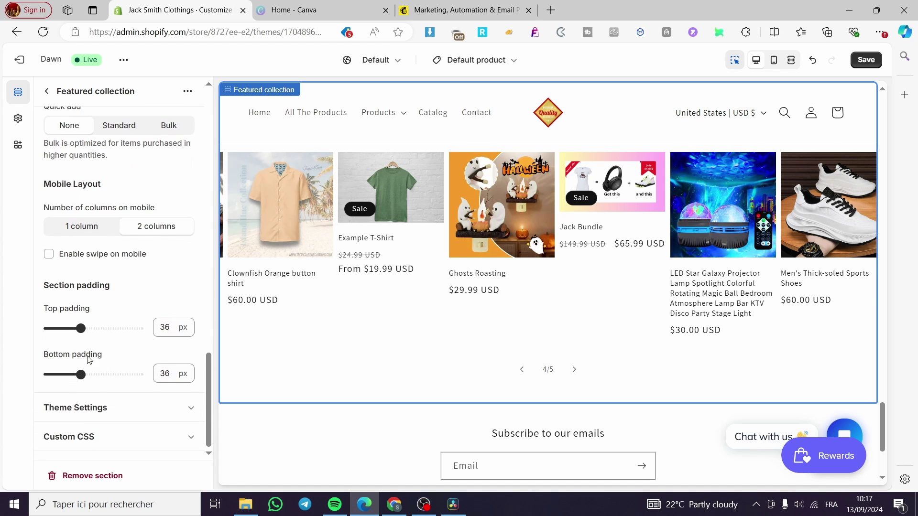
scroll(85, 351, up, 10)
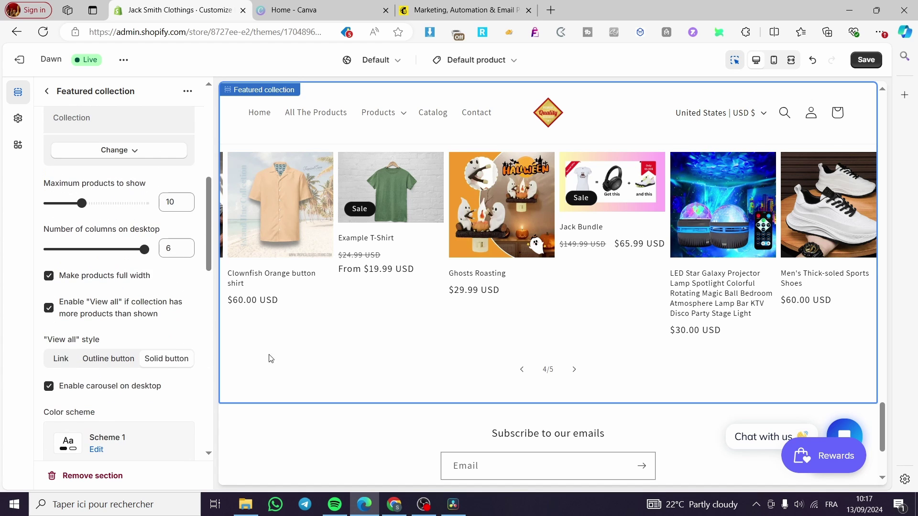